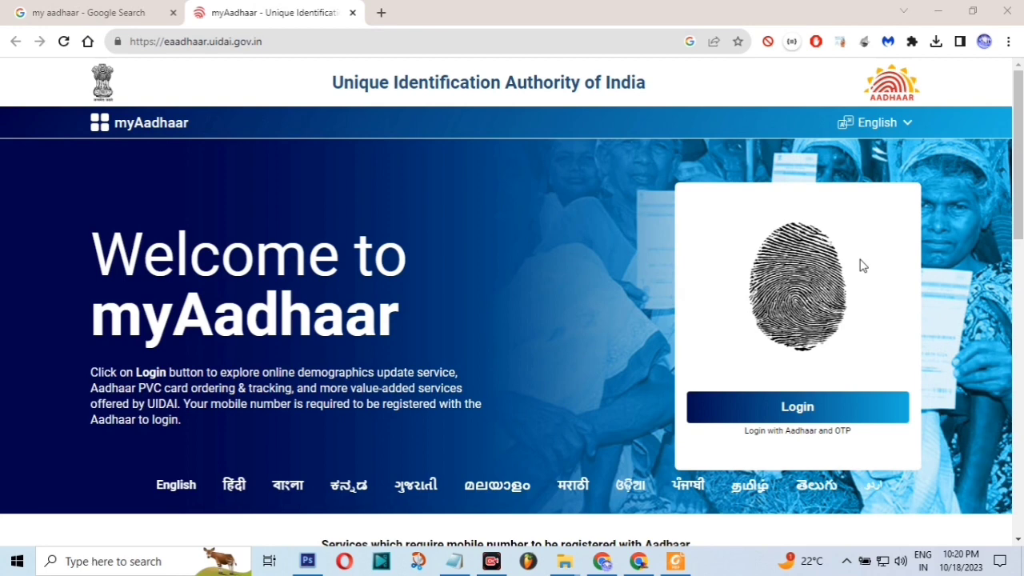
# Step: Open the myAadhaar site of the Unique Identification Authority of India from the Google results for "my aadhaar"
pyautogui.scroll(-1, 862, 267)
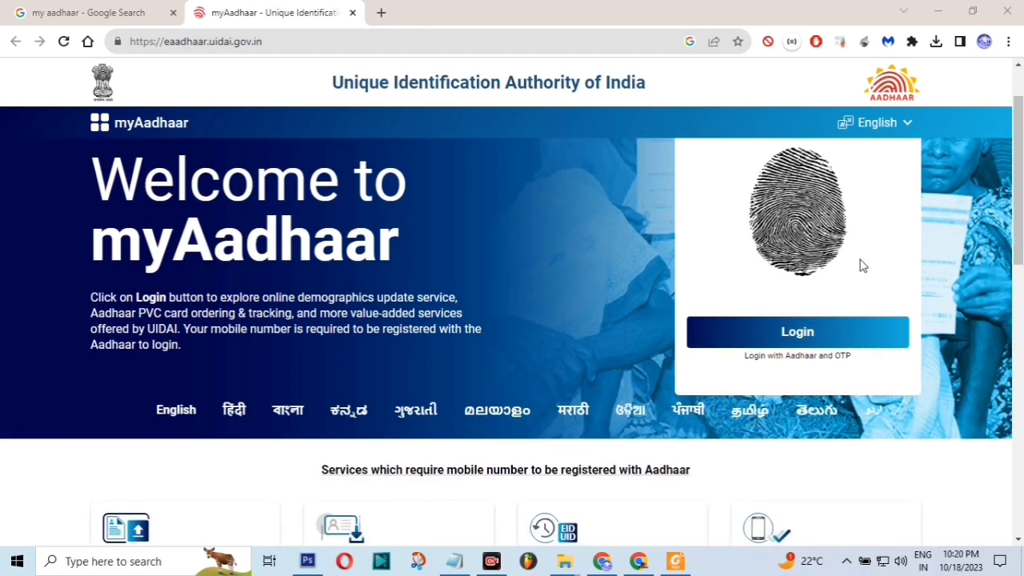
pyautogui.scroll(-4, 863, 267)
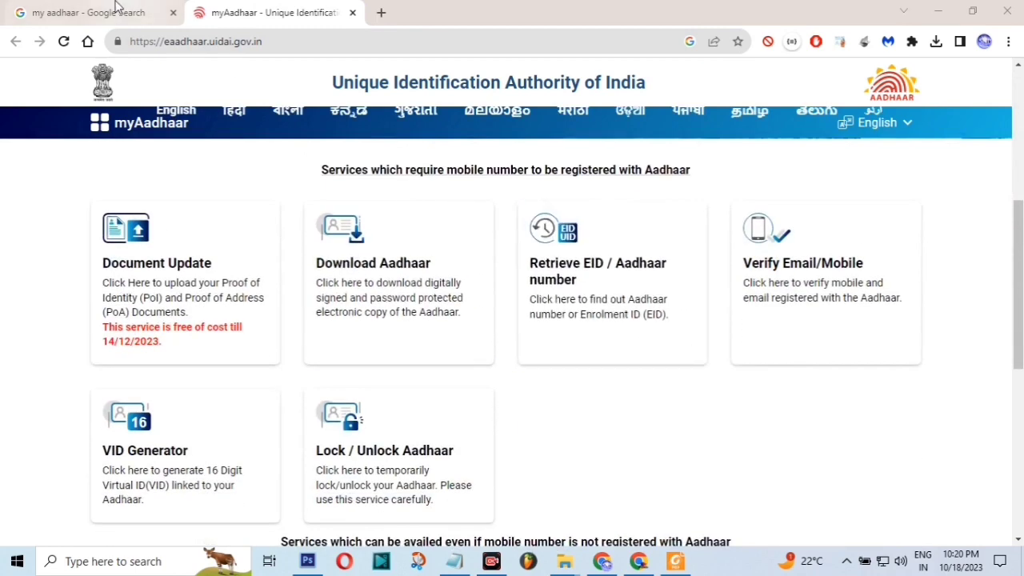
pyautogui.click(112, 9)
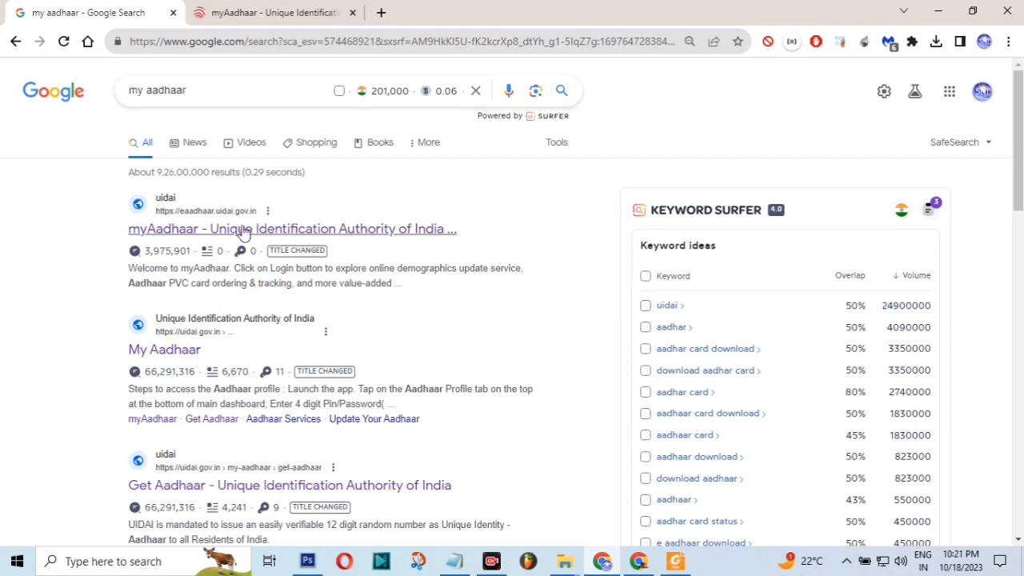
pyautogui.click(270, 232)
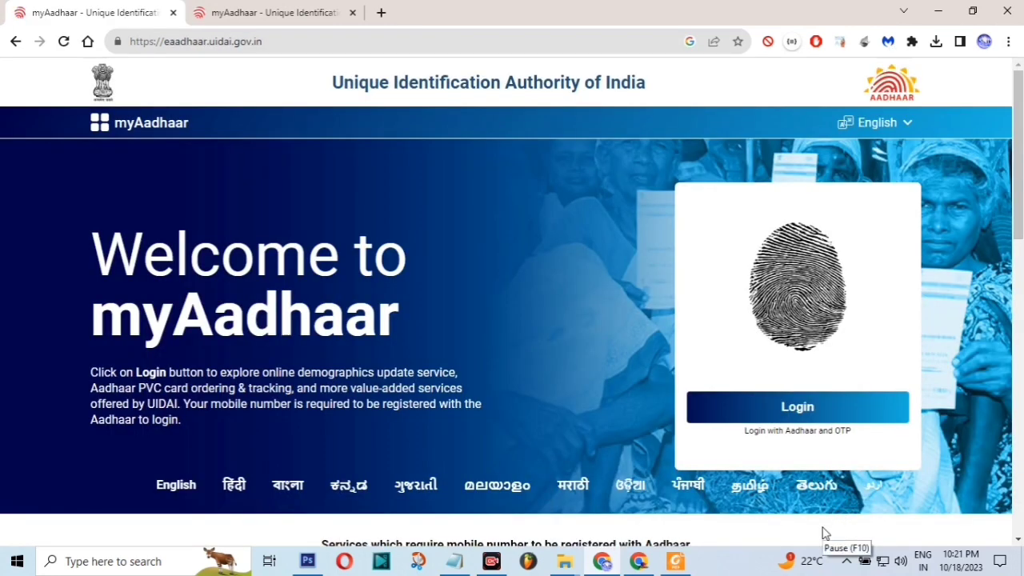
# Step: Look through the services on the myAadhaar home page and open the Aadhaar and OTP login form
pyautogui.scroll(-10, 498, 322)
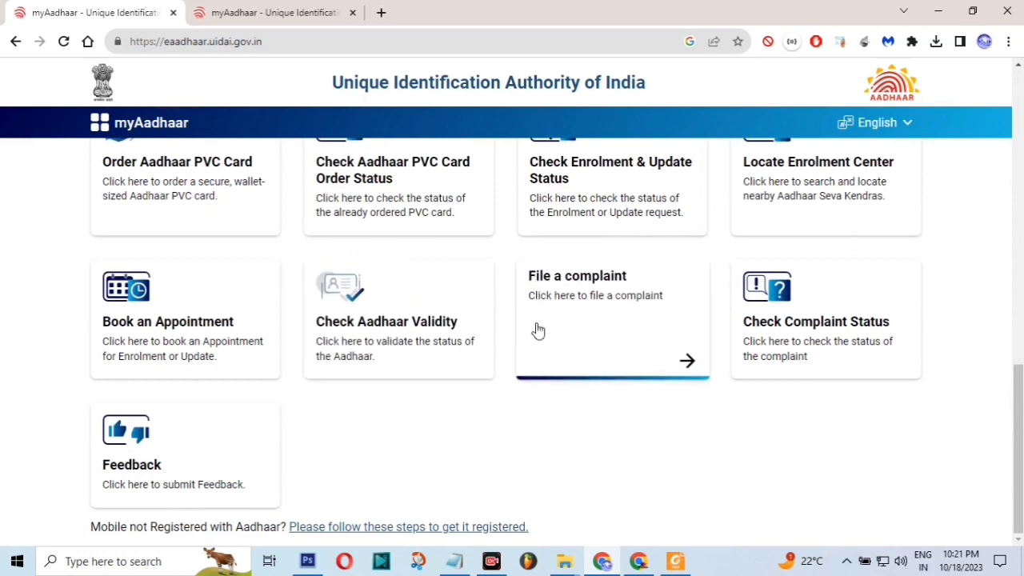
pyautogui.scroll(1, 512, 330)
pyautogui.scroll(9, 516, 357)
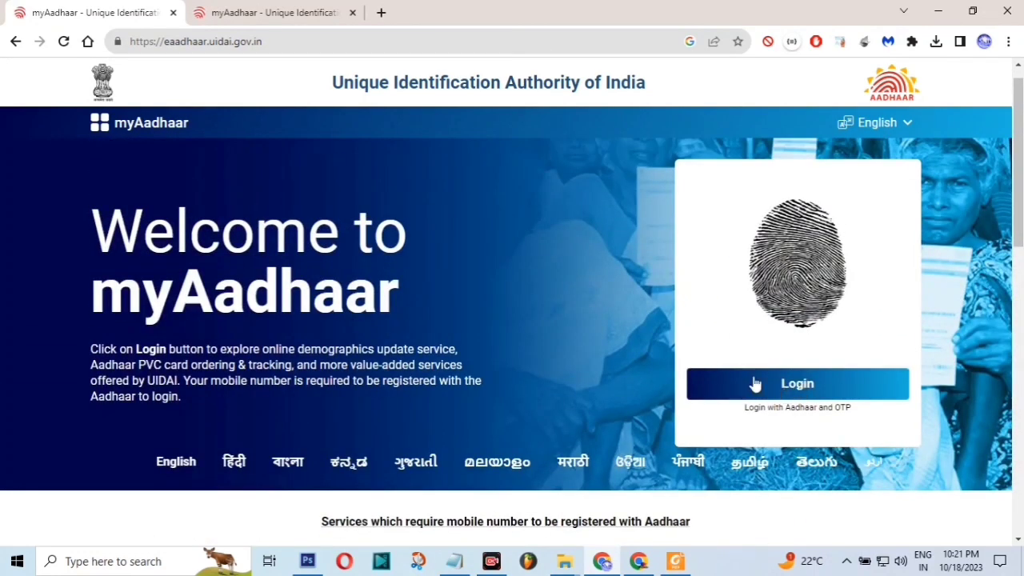
pyautogui.click(795, 388)
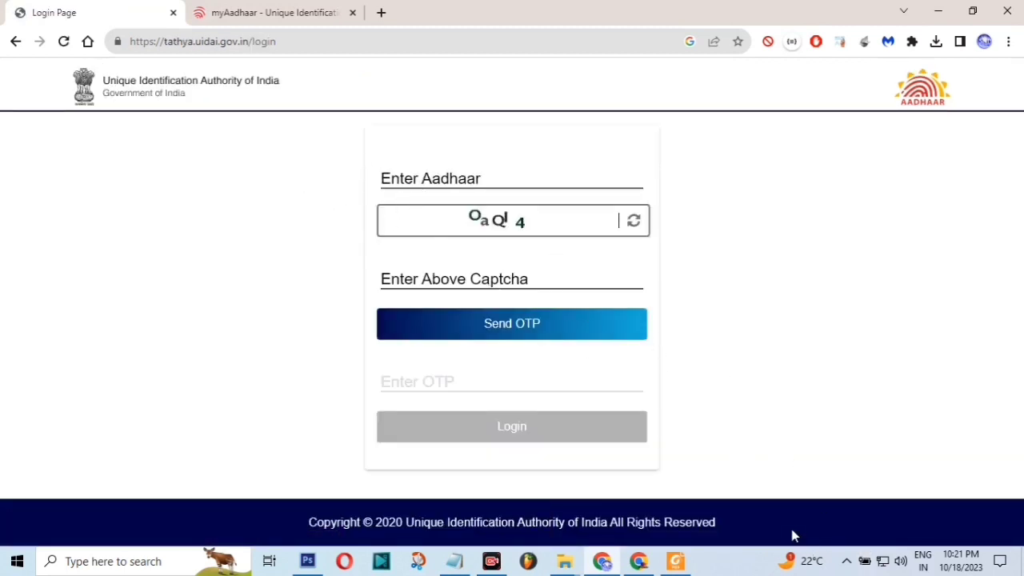
pyautogui.moveTo(361, 156)
pyautogui.mouseDown()
pyautogui.moveTo(455, 183)
pyautogui.moveTo(604, 197)
pyautogui.mouseUp()
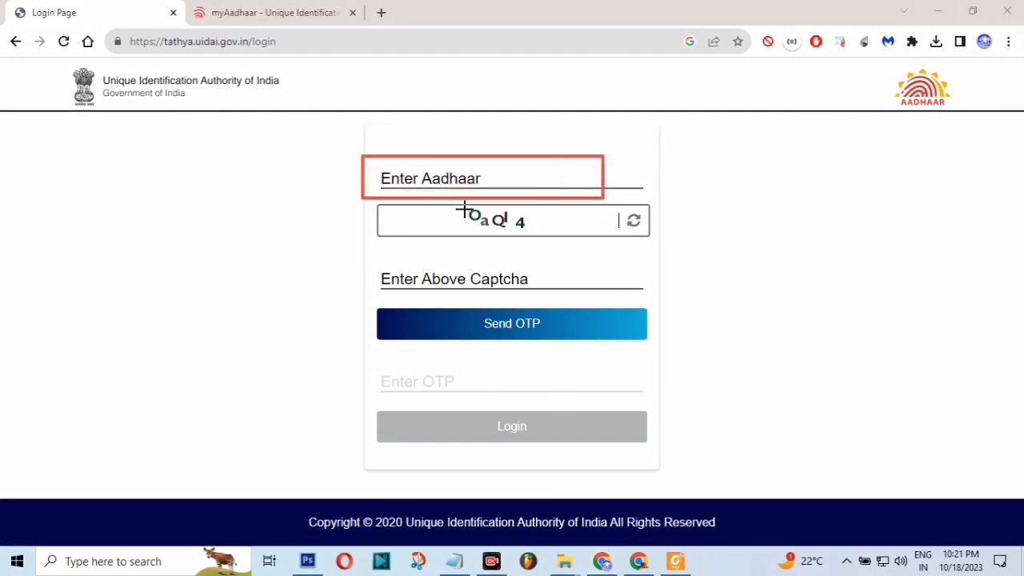
pyautogui.moveTo(464, 210); pyautogui.dragTo(541, 232)
pyautogui.moveTo(378, 261); pyautogui.dragTo(555, 285)
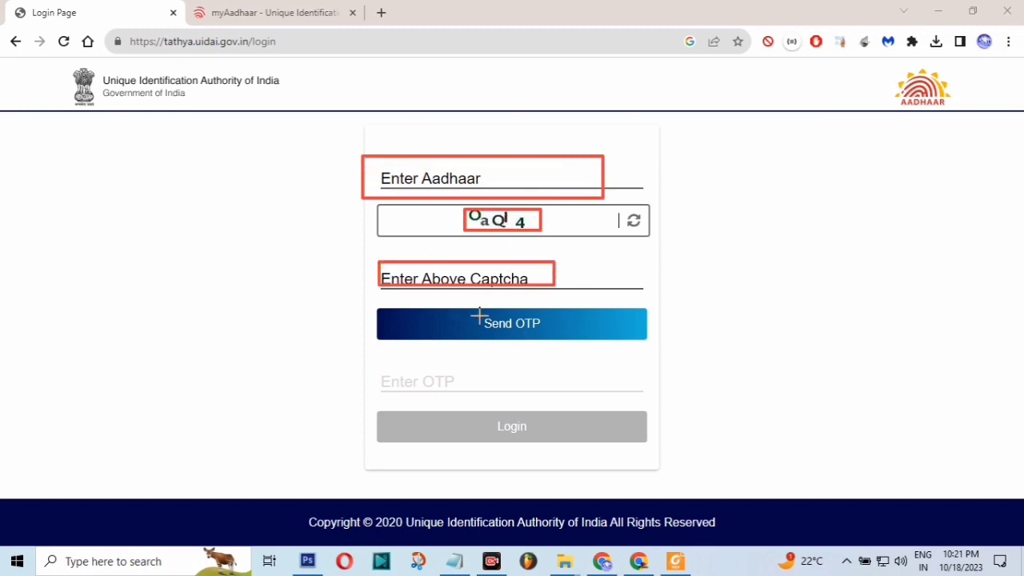
pyautogui.moveTo(461, 311); pyautogui.dragTo(571, 340)
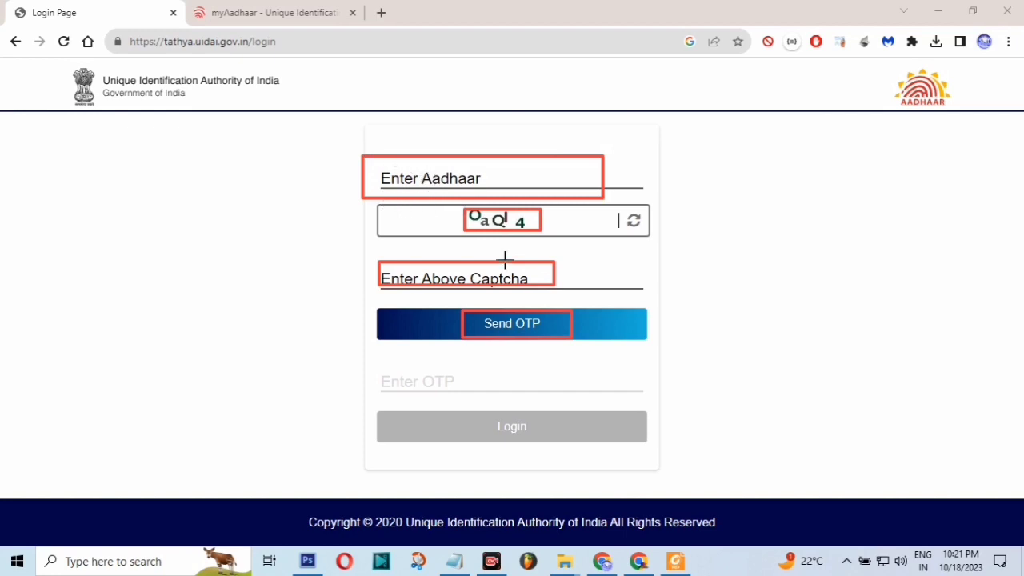
pyautogui.moveTo(377, 370)
pyautogui.mouseDown()
pyautogui.moveTo(459, 400)
pyautogui.moveTo(497, 395)
pyautogui.moveTo(579, 448)
pyautogui.mouseUp()
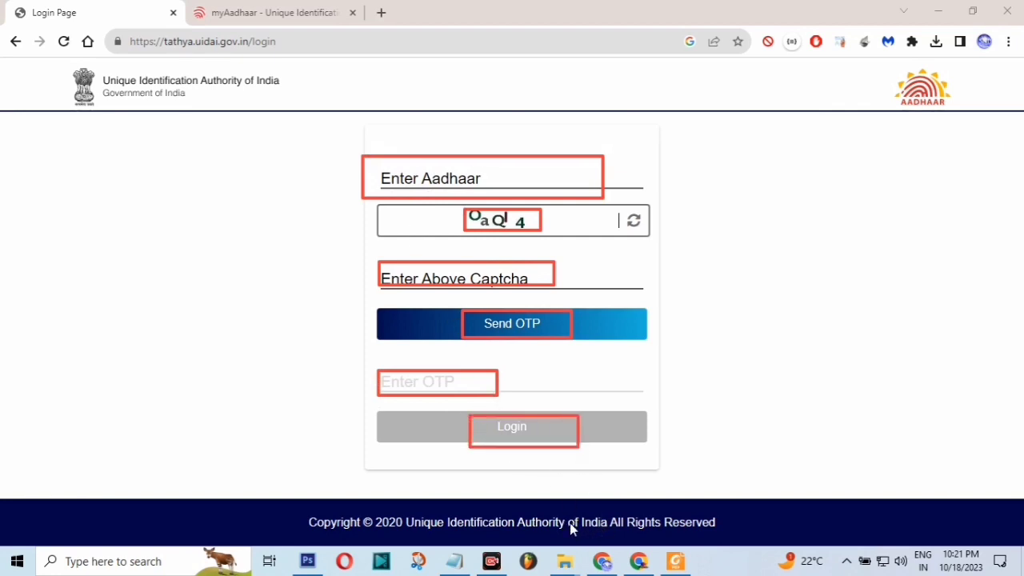
pyautogui.press('Escape')
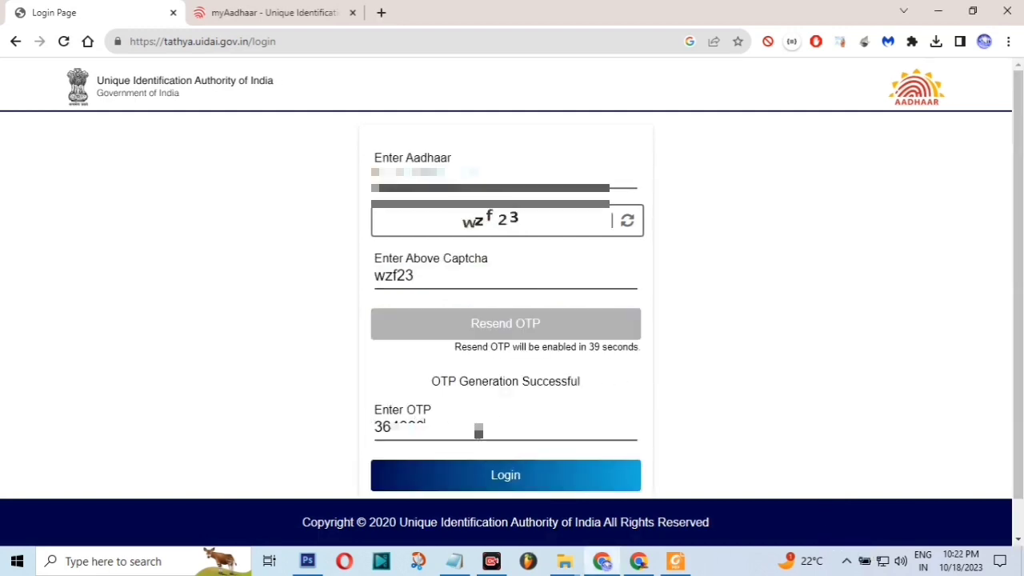
# Step: Submit the completed Aadhaar, captcha and OTP form, and log in to the myAadhaar services dashboard
pyautogui.click(521, 488)
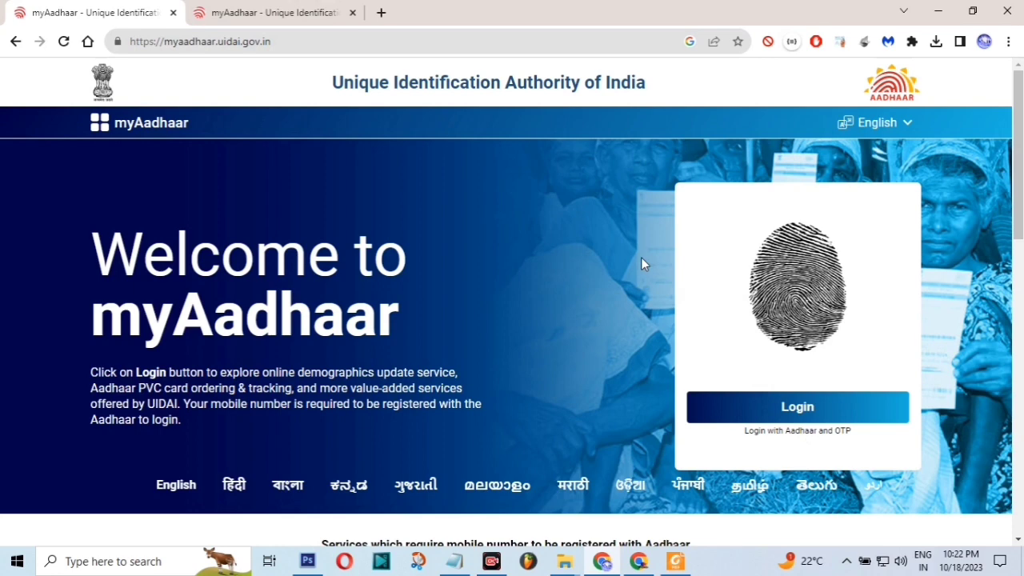
pyautogui.click(797, 408)
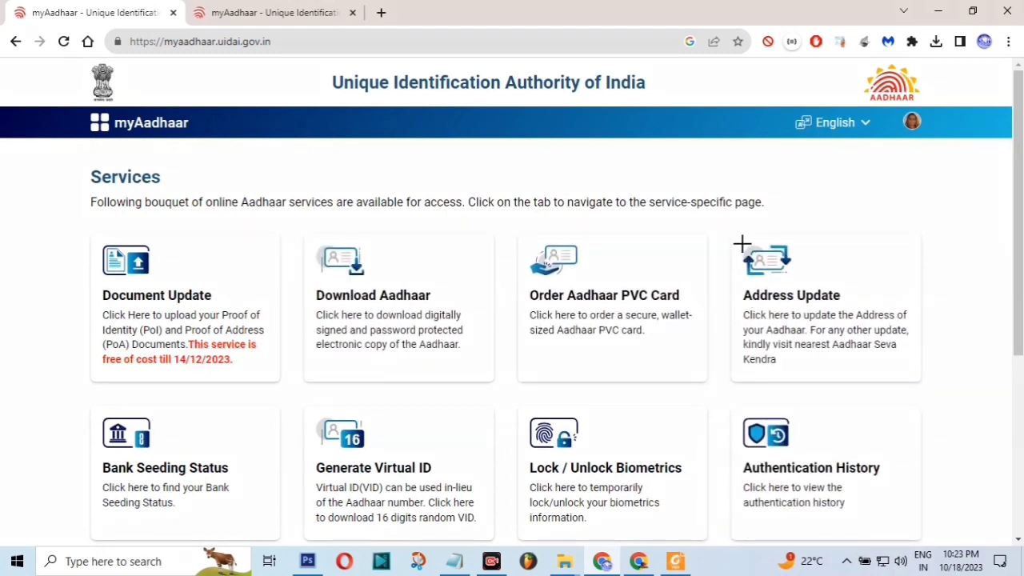
pyautogui.moveTo(724, 222)
pyautogui.mouseDown()
pyautogui.moveTo(833, 317)
pyautogui.moveTo(938, 376)
pyautogui.mouseUp()
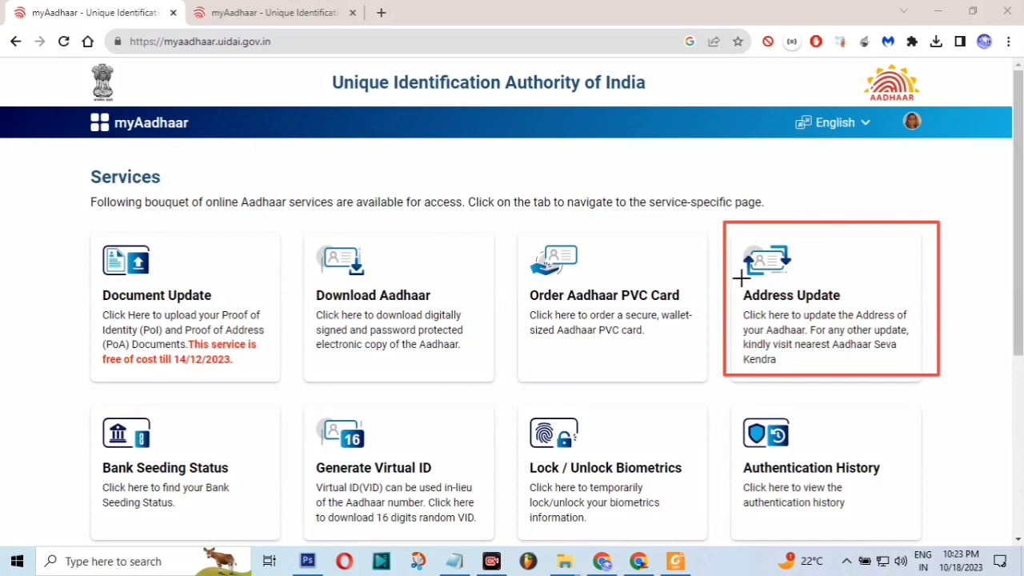
pyautogui.moveTo(742, 281); pyautogui.dragTo(837, 306)
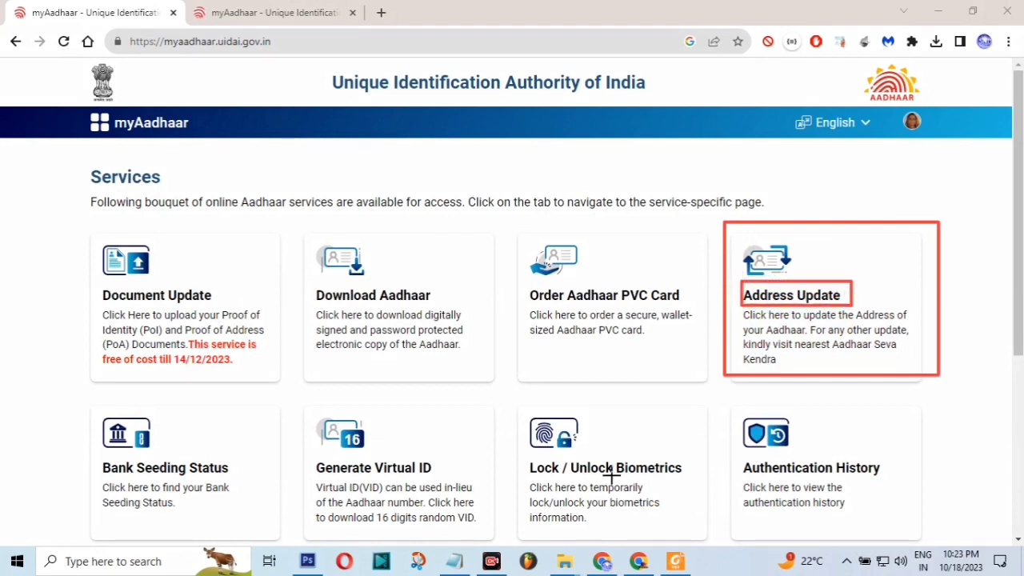
pyautogui.press('Escape')
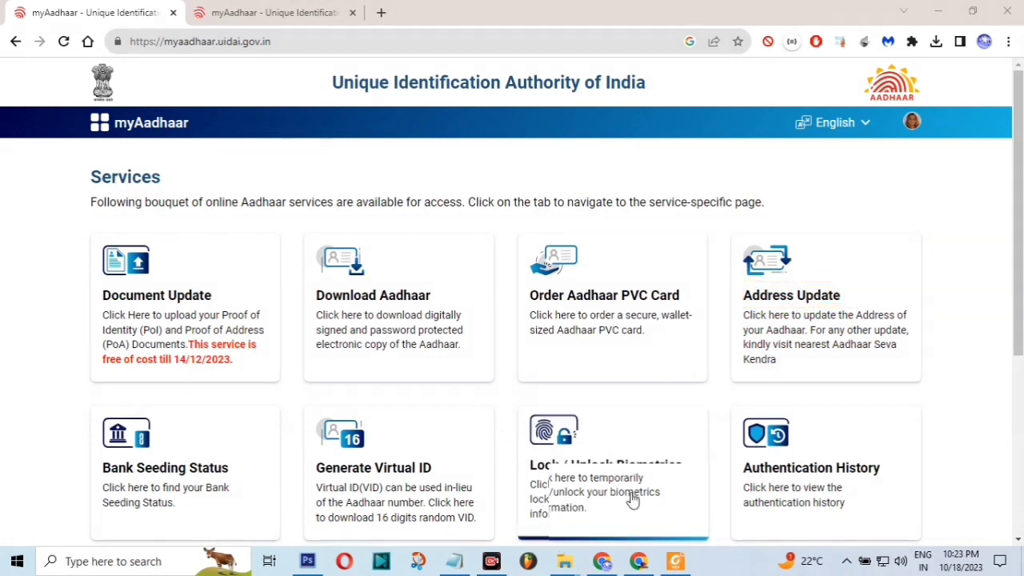
# Step: Open the Address Update service from the myAadhaar dashboard
pyautogui.click(820, 274)
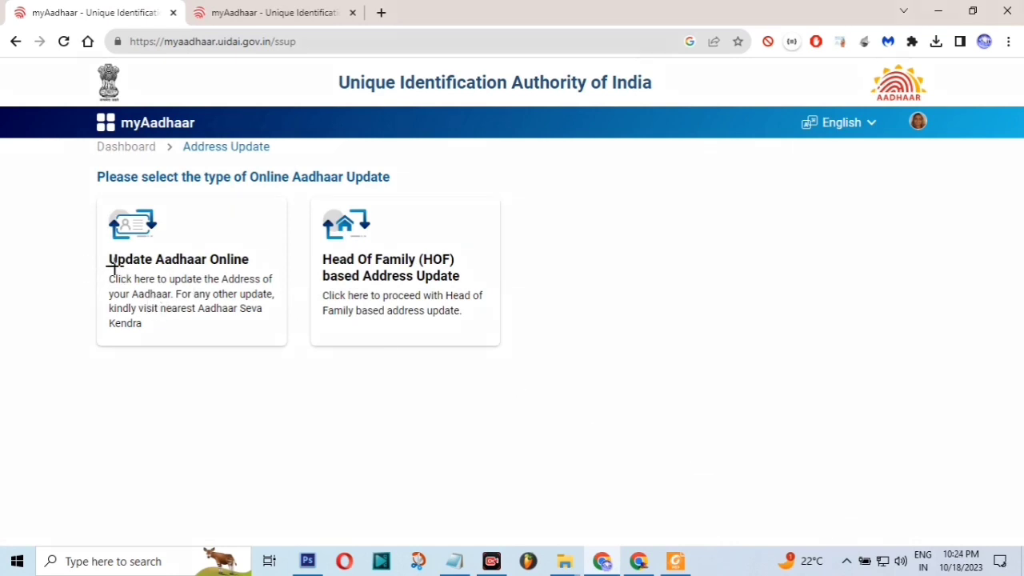
pyautogui.moveTo(83, 210)
pyautogui.mouseDown()
pyautogui.moveTo(155, 269)
pyautogui.moveTo(291, 347)
pyautogui.mouseUp()
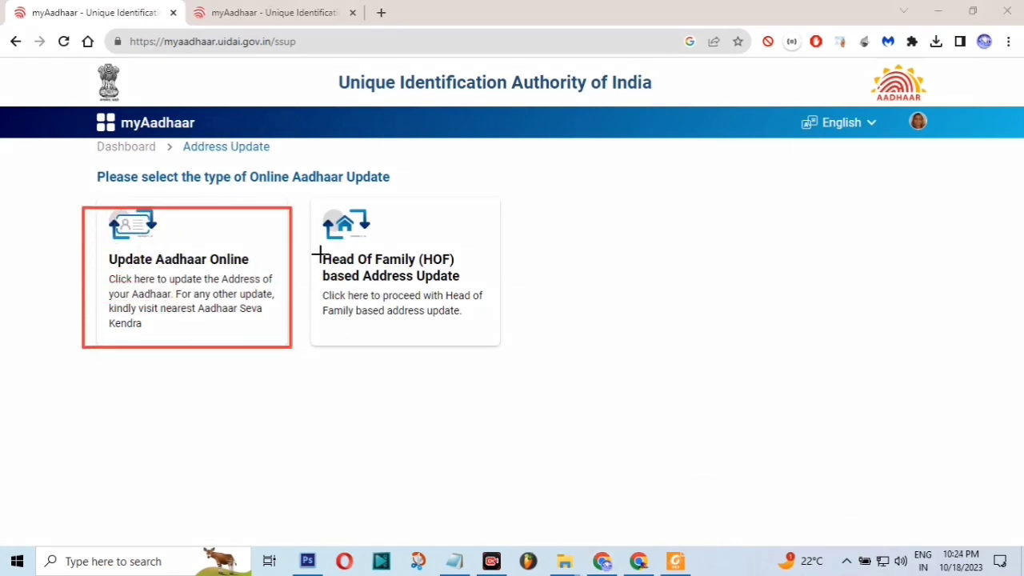
pyautogui.moveTo(302, 201); pyautogui.dragTo(502, 340)
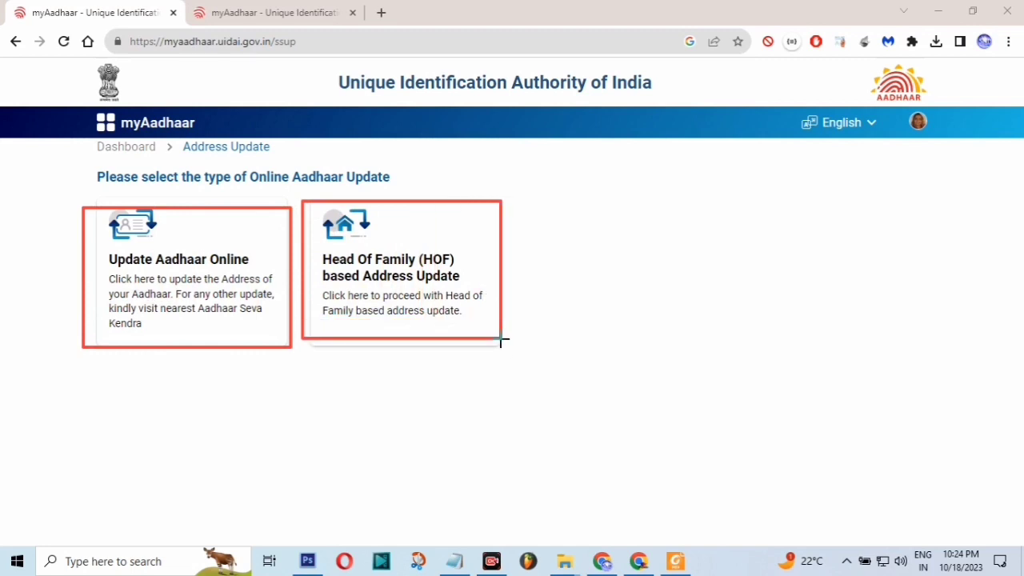
pyautogui.press('Escape')
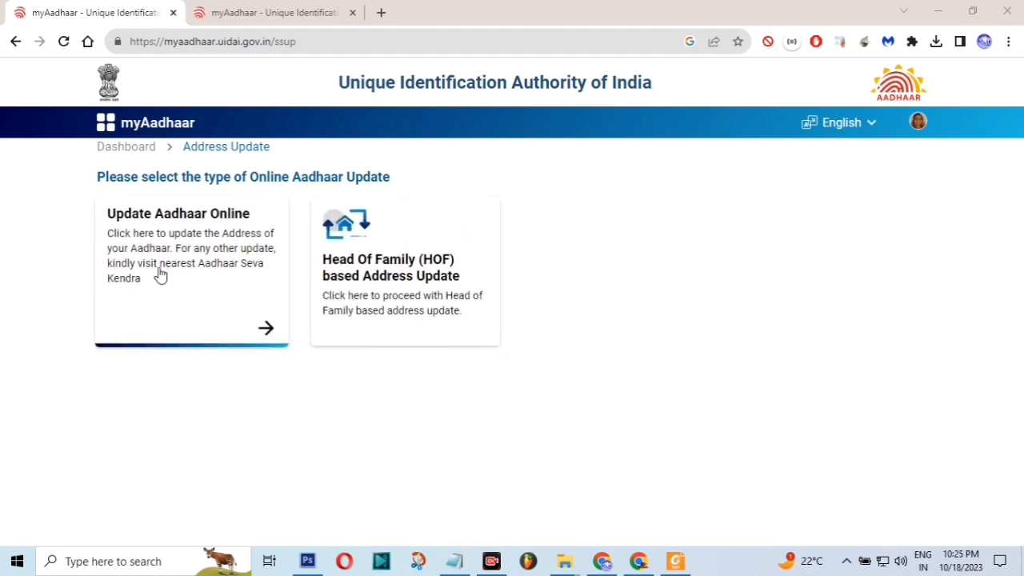
# Step: Choose Update Aadhaar Online as the update type and proceed past the How it Works instructions
pyautogui.click(146, 226)
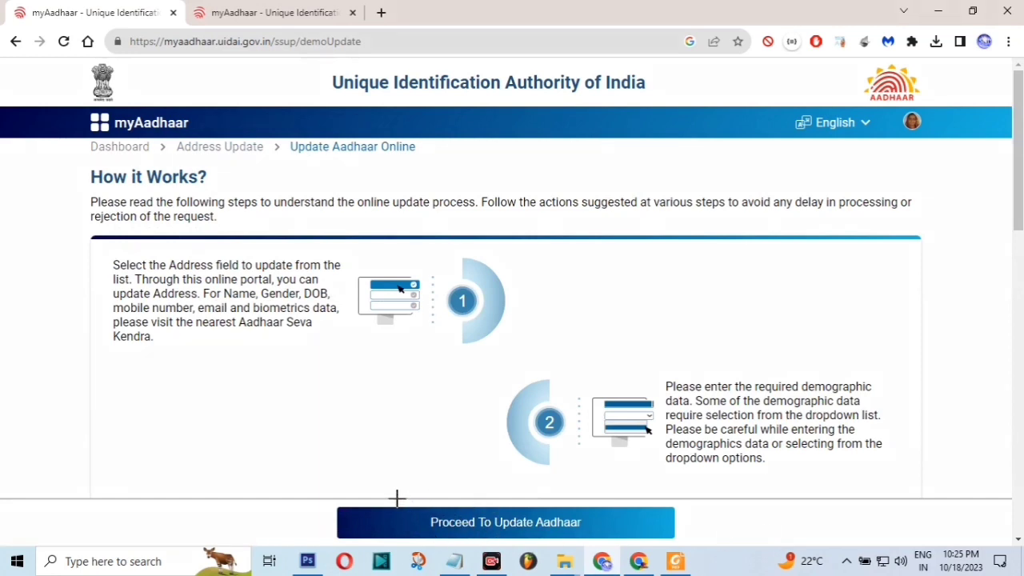
pyautogui.click(531, 529)
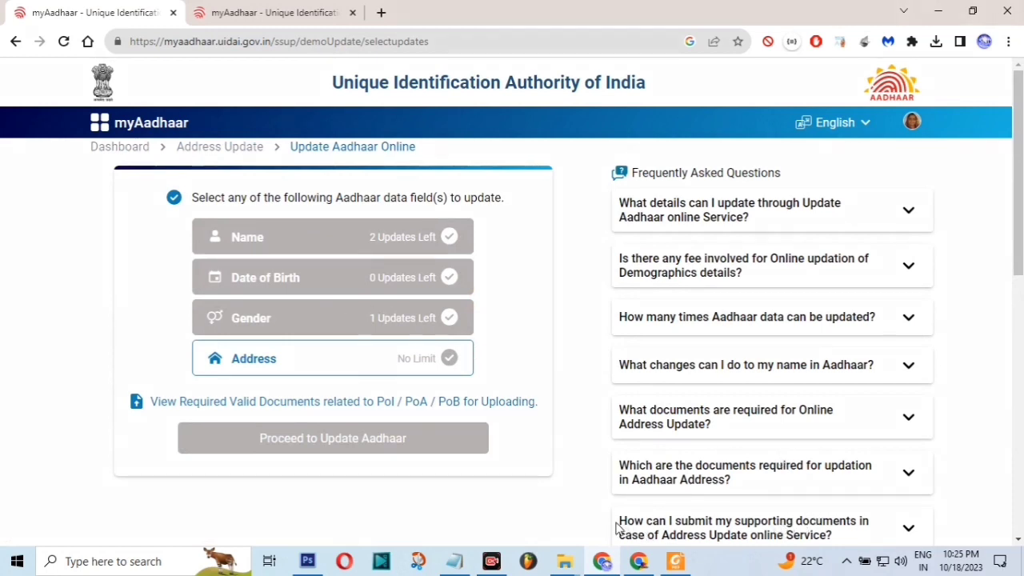
pyautogui.moveTo(150, 190)
pyautogui.mouseDown()
pyautogui.moveTo(331, 286)
pyautogui.moveTo(567, 360)
pyautogui.moveTo(574, 382)
pyautogui.mouseUp()
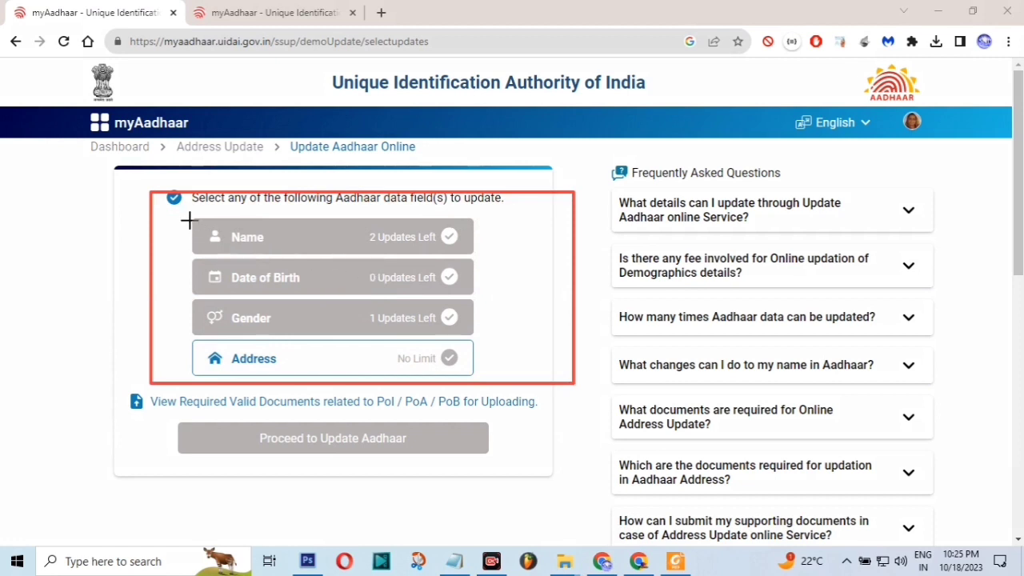
pyautogui.moveTo(190, 221); pyautogui.dragTo(280, 253)
pyautogui.moveTo(209, 263); pyautogui.dragTo(308, 285)
pyautogui.moveTo(195, 301); pyautogui.dragTo(324, 335)
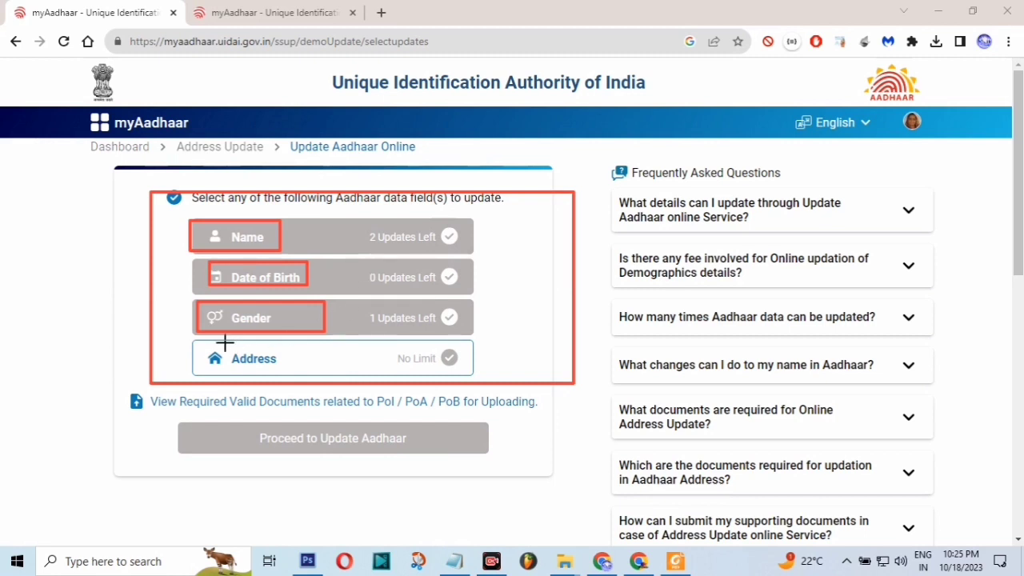
pyautogui.moveTo(201, 343); pyautogui.dragTo(308, 375)
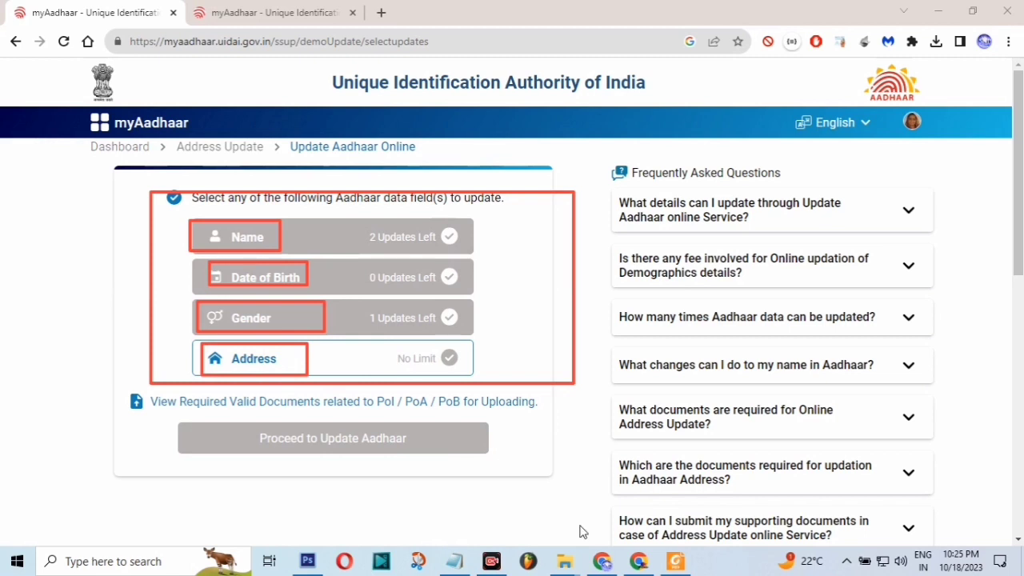
pyautogui.press('Escape')
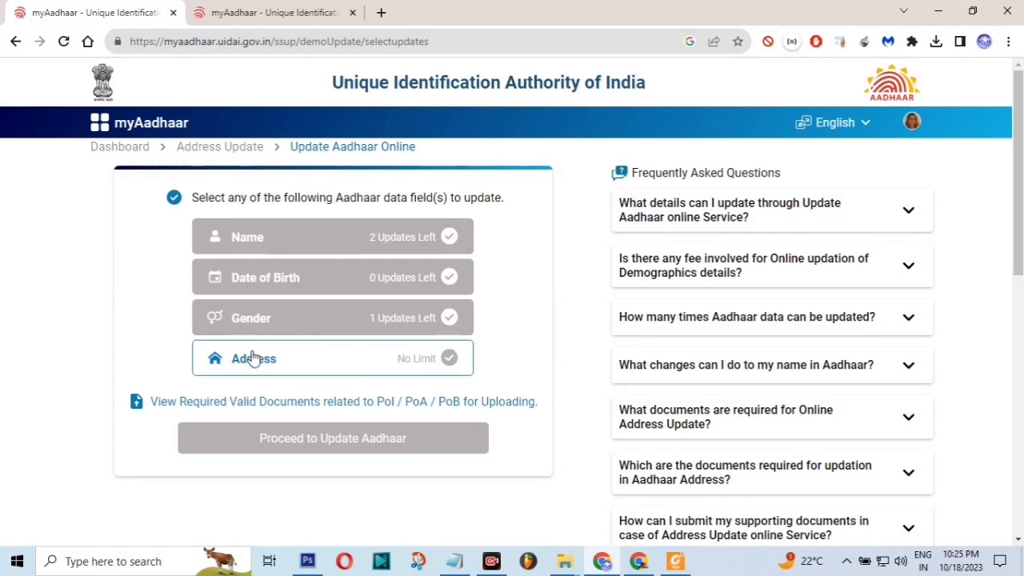
# Step: Select Address as the Aadhaar data field to update and proceed to its update form
pyautogui.click(425, 361)
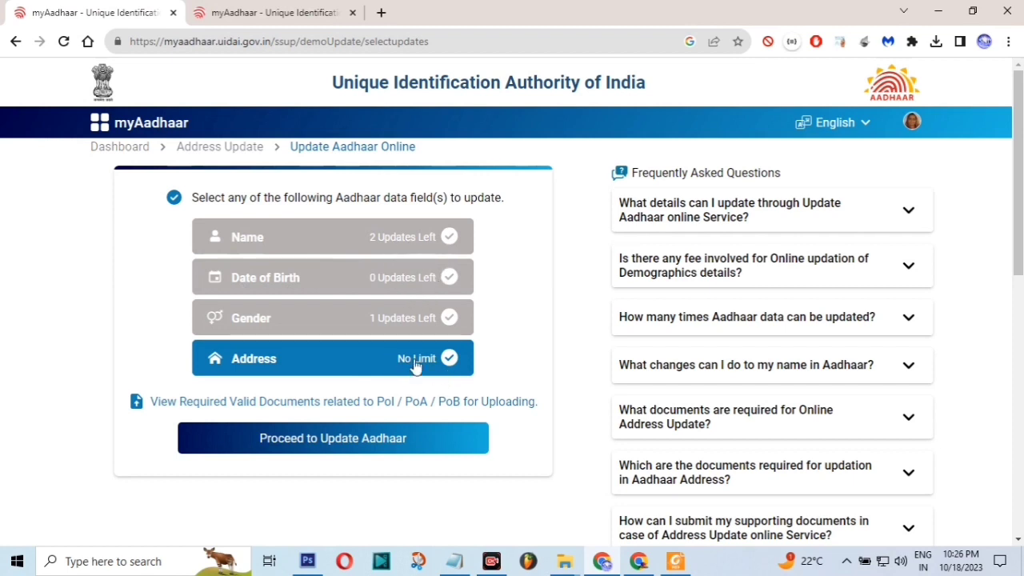
pyautogui.click(337, 449)
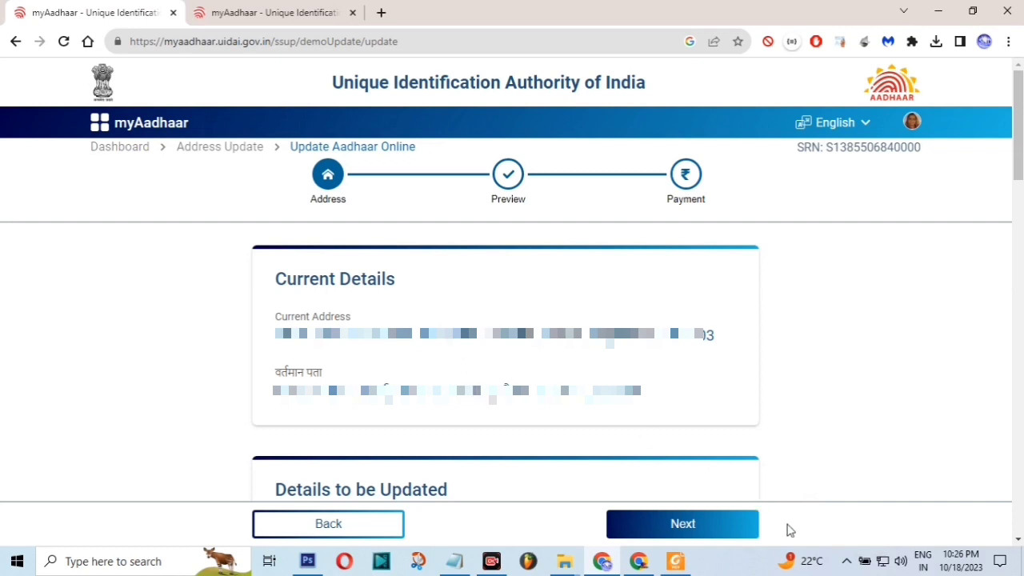
pyautogui.moveTo(270, 273)
pyautogui.mouseDown()
pyautogui.moveTo(341, 304)
pyautogui.moveTo(759, 417)
pyautogui.mouseUp()
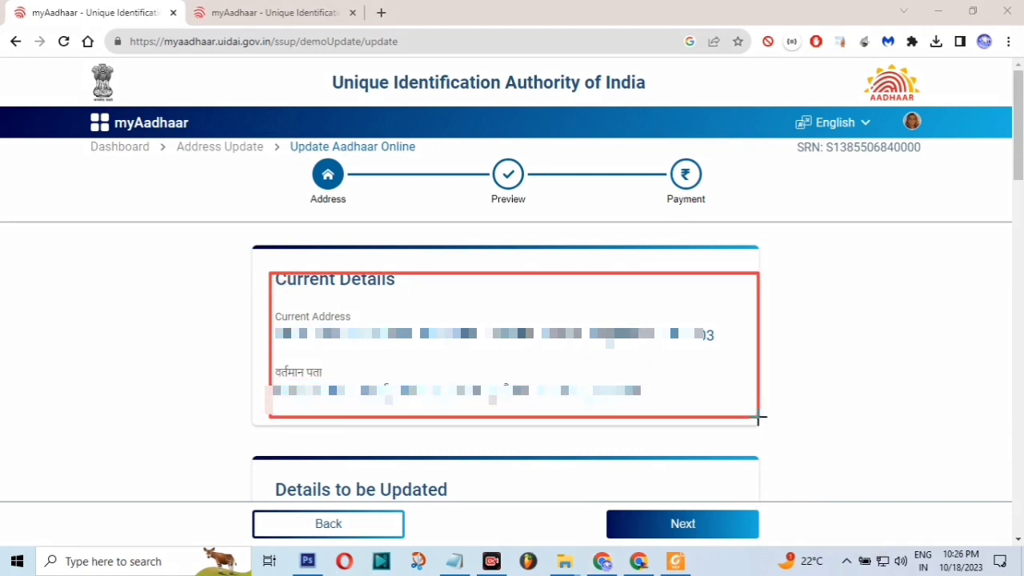
pyautogui.moveTo(265, 310)
pyautogui.mouseDown()
pyautogui.moveTo(508, 366)
pyautogui.moveTo(742, 368)
pyautogui.mouseUp()
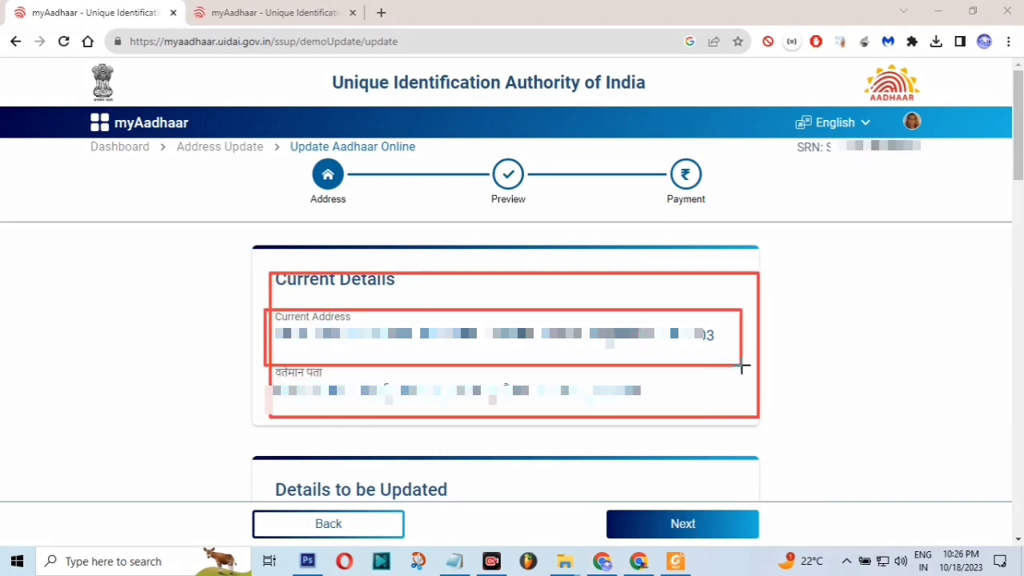
pyautogui.moveTo(259, 362)
pyautogui.mouseDown()
pyautogui.moveTo(425, 396)
pyautogui.moveTo(759, 416)
pyautogui.mouseUp()
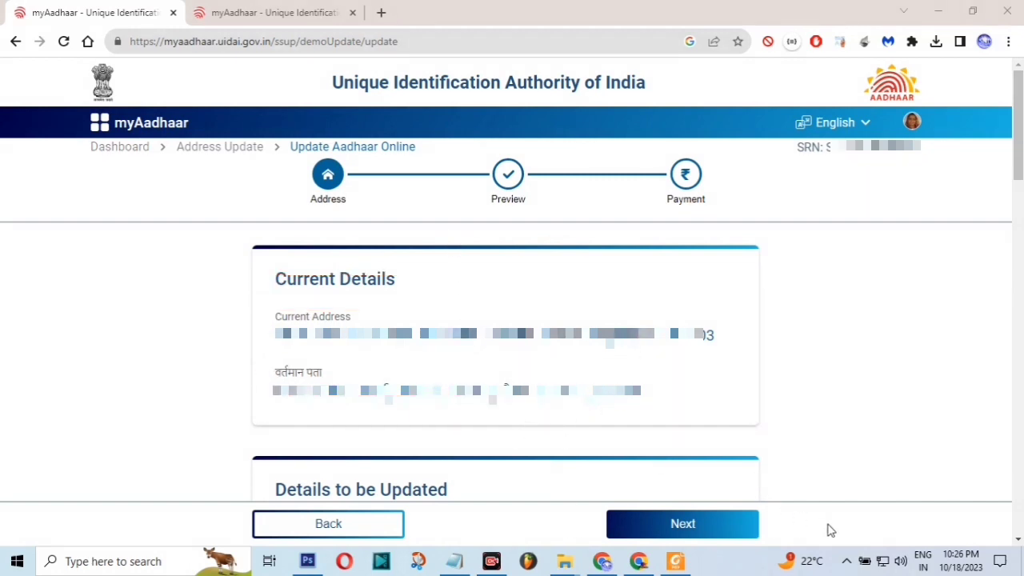
pyautogui.scroll(-3, 831, 531)
pyautogui.moveTo(272, 275)
pyautogui.mouseDown()
pyautogui.moveTo(449, 305)
pyautogui.moveTo(568, 304)
pyautogui.mouseUp()
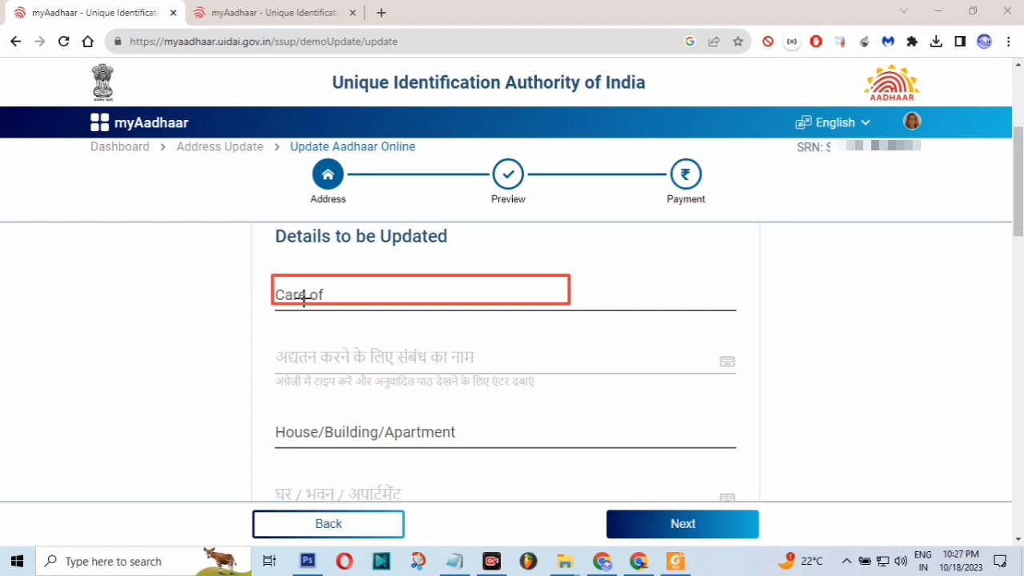
pyautogui.moveTo(261, 419); pyautogui.dragTo(647, 454)
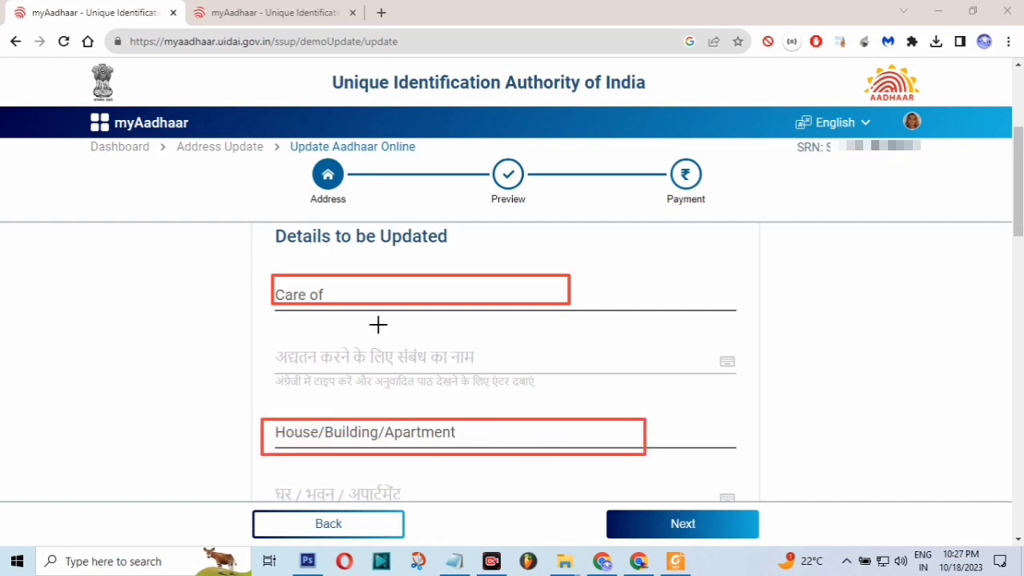
pyautogui.press('Escape')
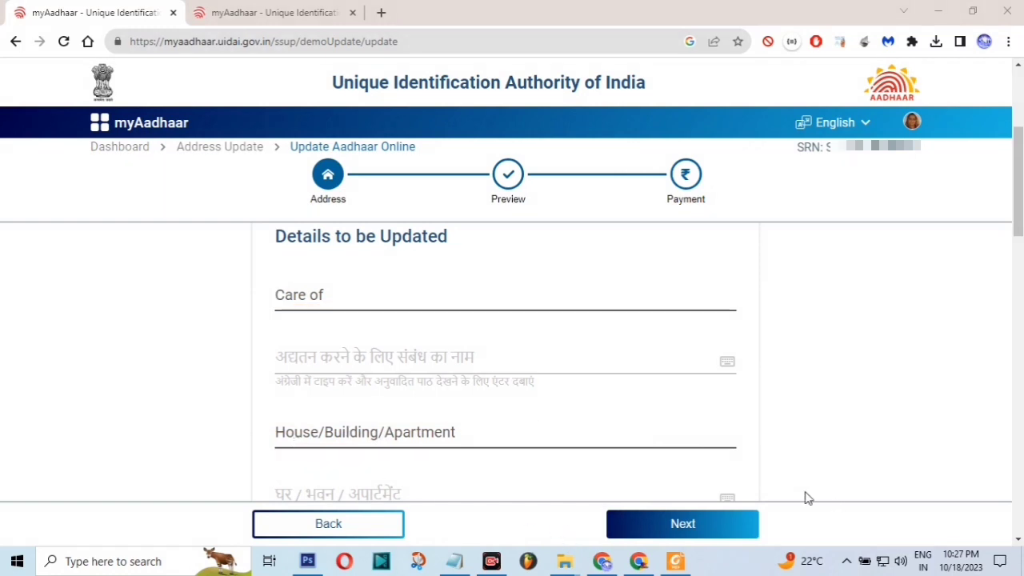
# Step: Try the relation prefixes S/o and W/o in the House/Building/Apartment field, clearing each entry
pyautogui.press('Tab')
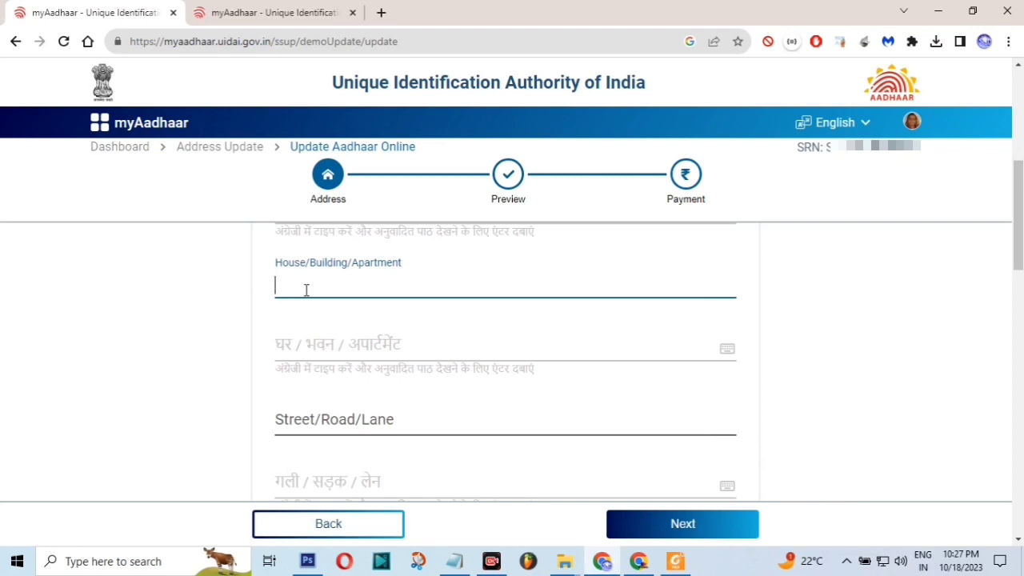
pyautogui.write('S')
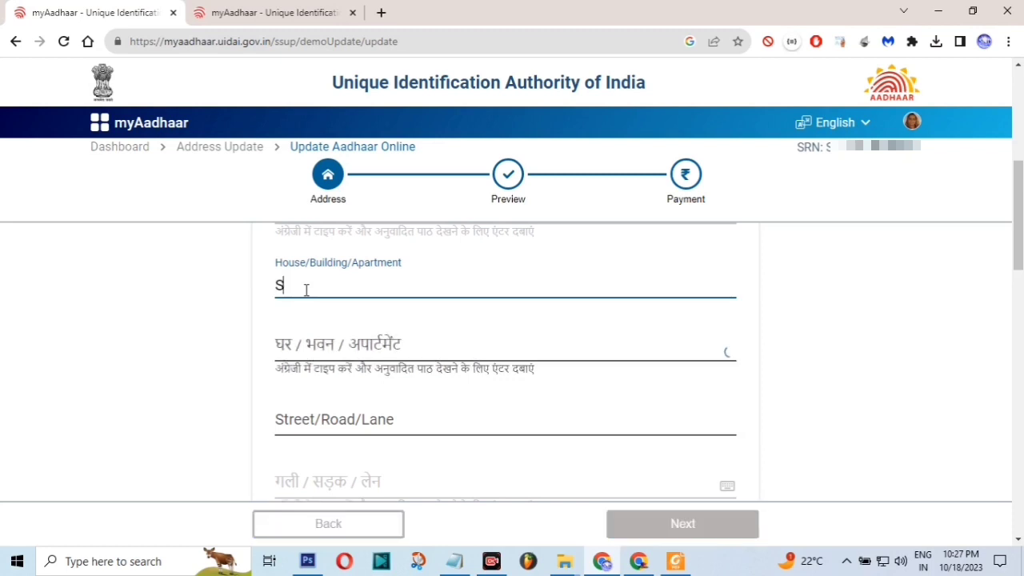
pyautogui.write('/o')
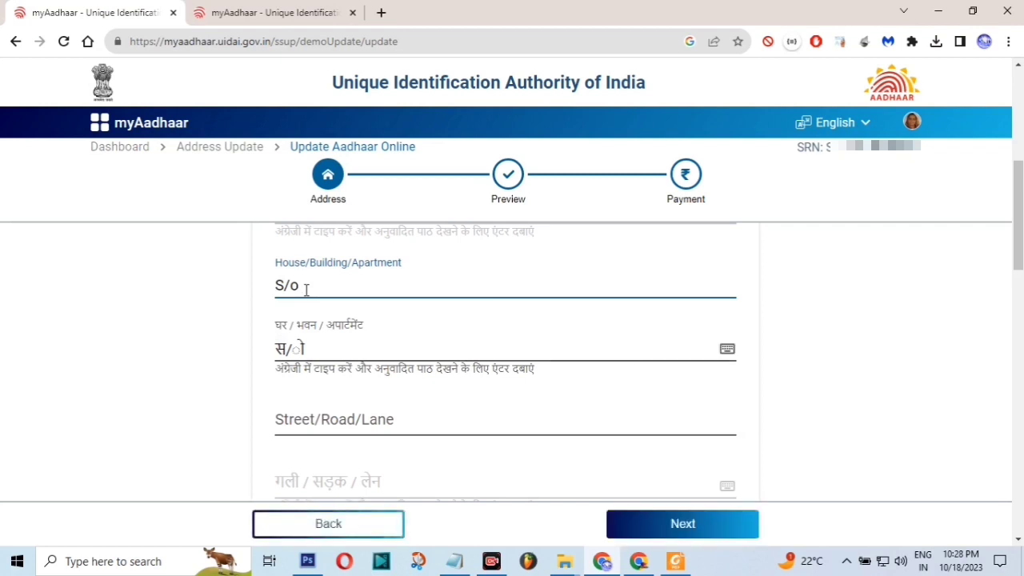
pyautogui.press('BackSpace')
pyautogui.press('BackSpace')
pyautogui.press('BackSpace')
pyautogui.press('BackSpace')
pyautogui.write('W/o')
pyautogui.press('BackSpace')
pyautogui.press('BackSpace')
pyautogui.press('BackSpace')
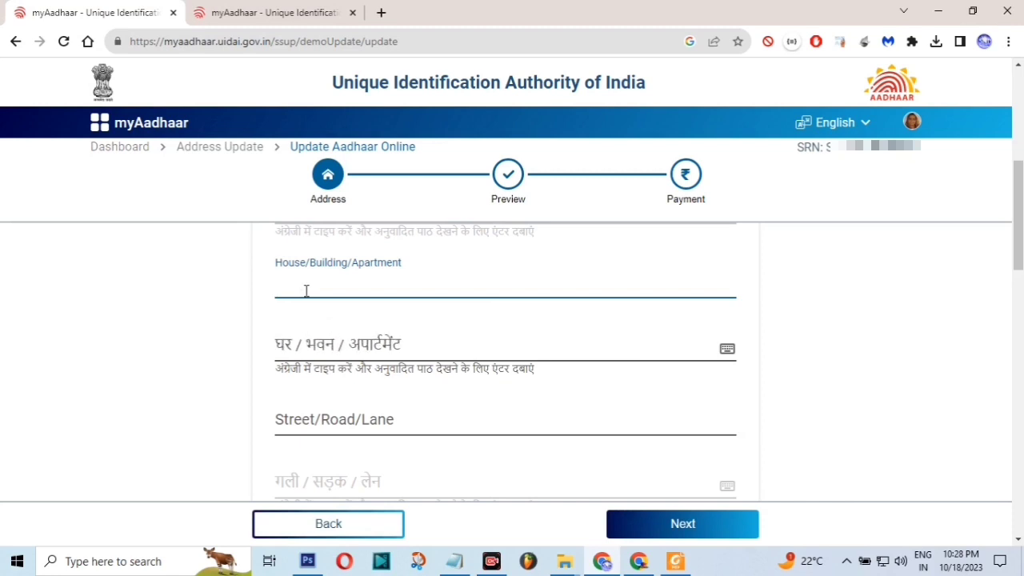
pyautogui.write('Do')
pyautogui.press('BackSpace')
pyautogui.press('BackSpace')
# Step: Examine the Street/Road/Lane, Area/Locality/Sector, Landmark and Pincode fields of the address form
pyautogui.scroll(-1, 344, 376)
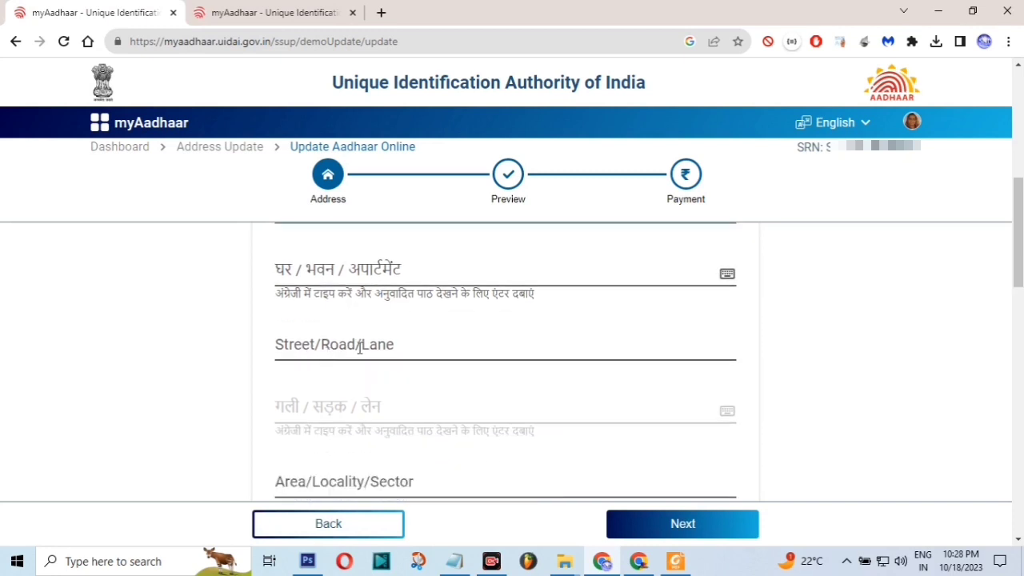
pyautogui.click(319, 350)
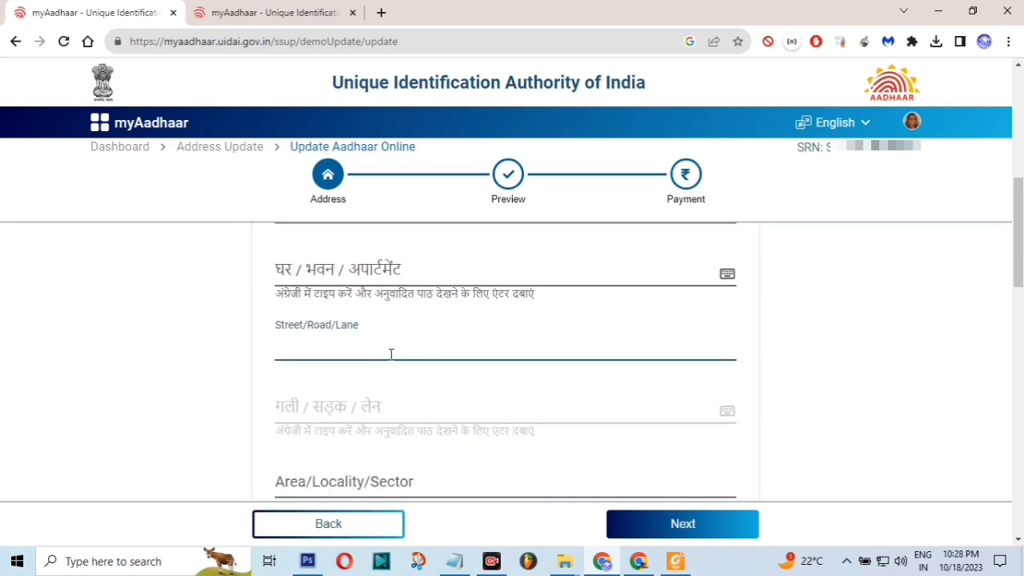
pyautogui.scroll(-1, 365, 357)
pyautogui.scroll(-1, 365, 357)
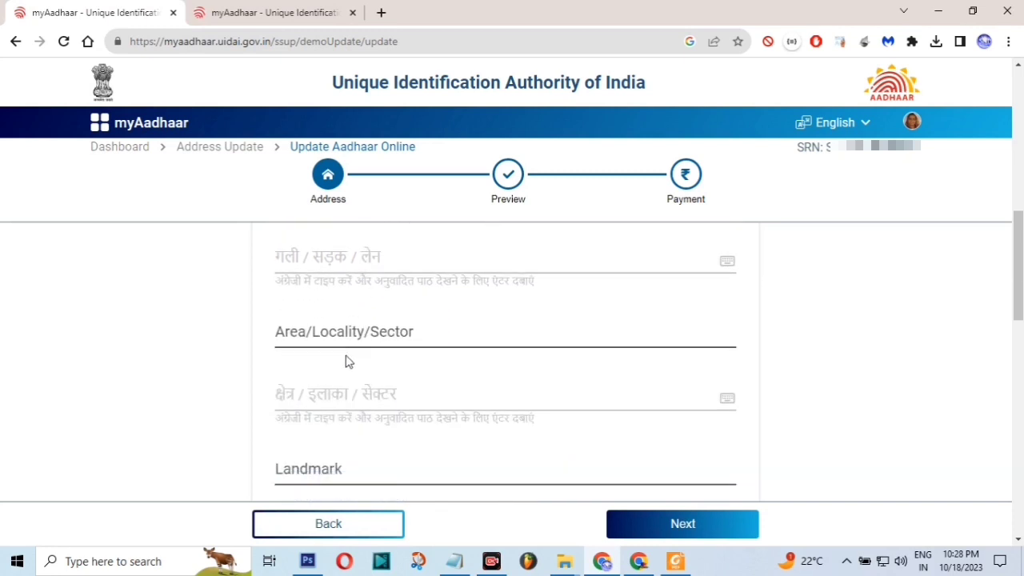
pyautogui.click(343, 336)
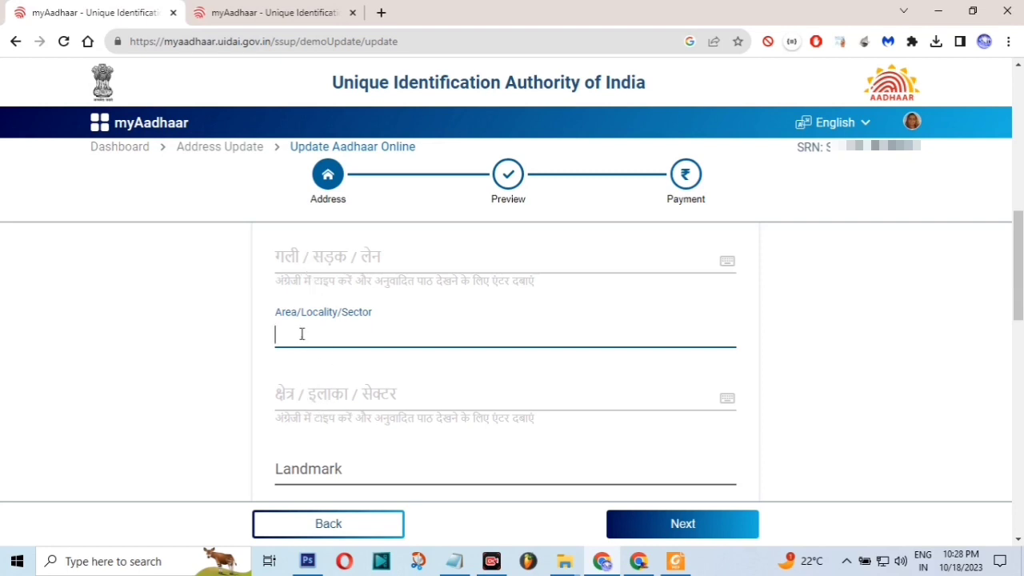
pyautogui.click(278, 313)
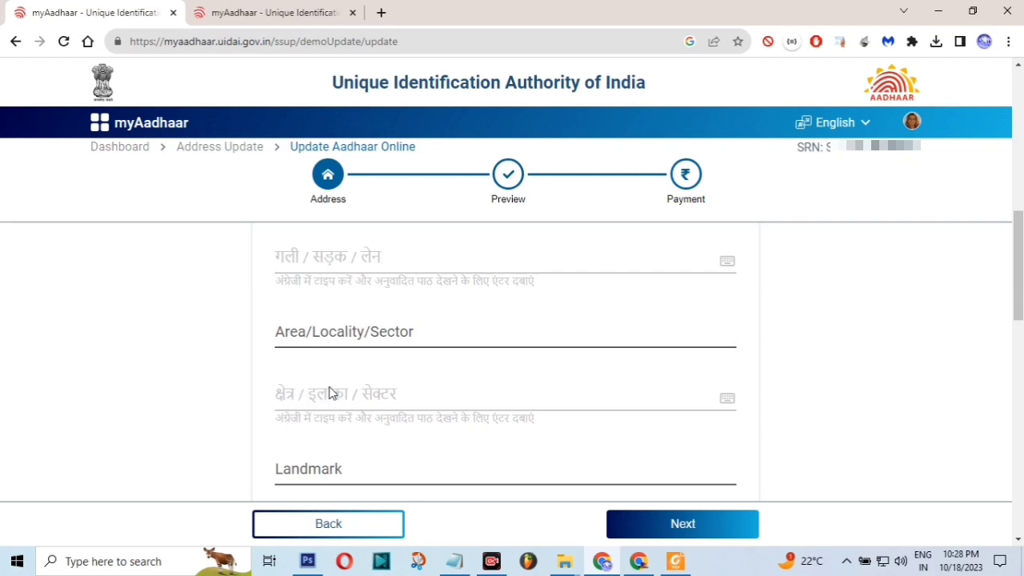
pyautogui.scroll(-1, 328, 393)
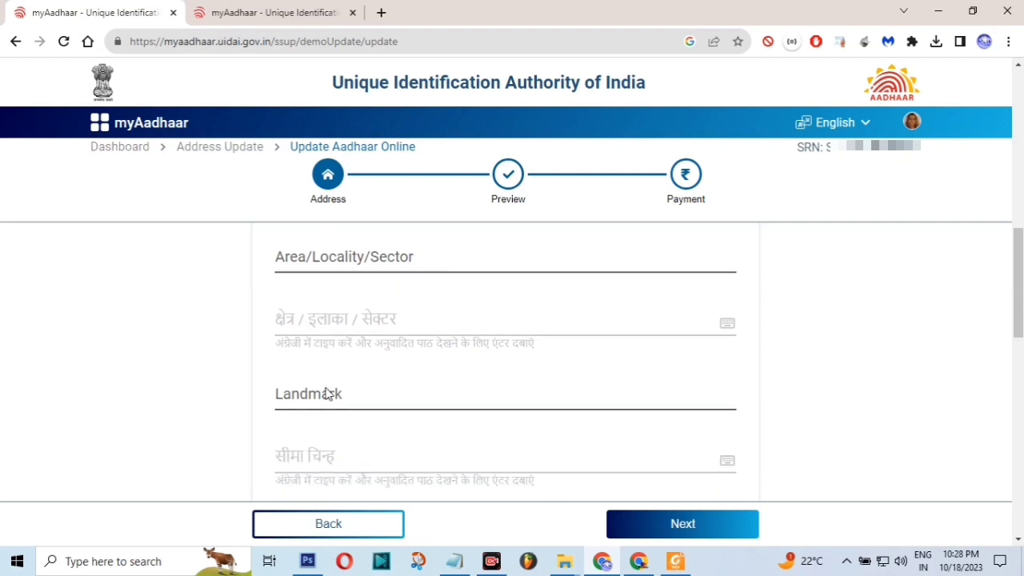
pyautogui.click(325, 398)
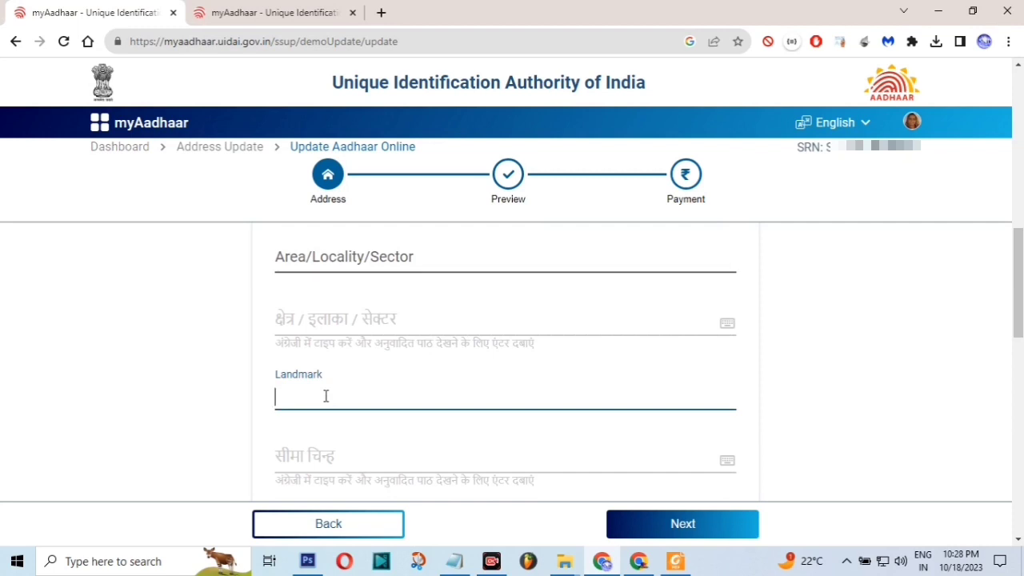
pyautogui.scroll(-2, 326, 394)
pyautogui.click(325, 380)
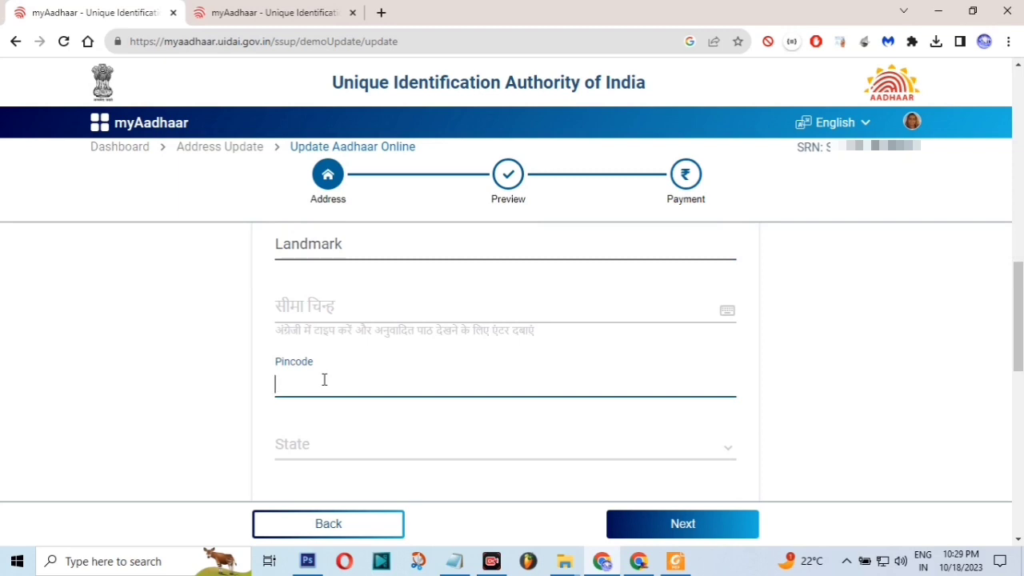
# Step: Review the State, District, Village/Town/City and Post Office fields and the supporting document upload options
pyautogui.scroll(-3, 325, 380)
pyautogui.scroll(1, 311, 304)
pyautogui.scroll(1, 312, 315)
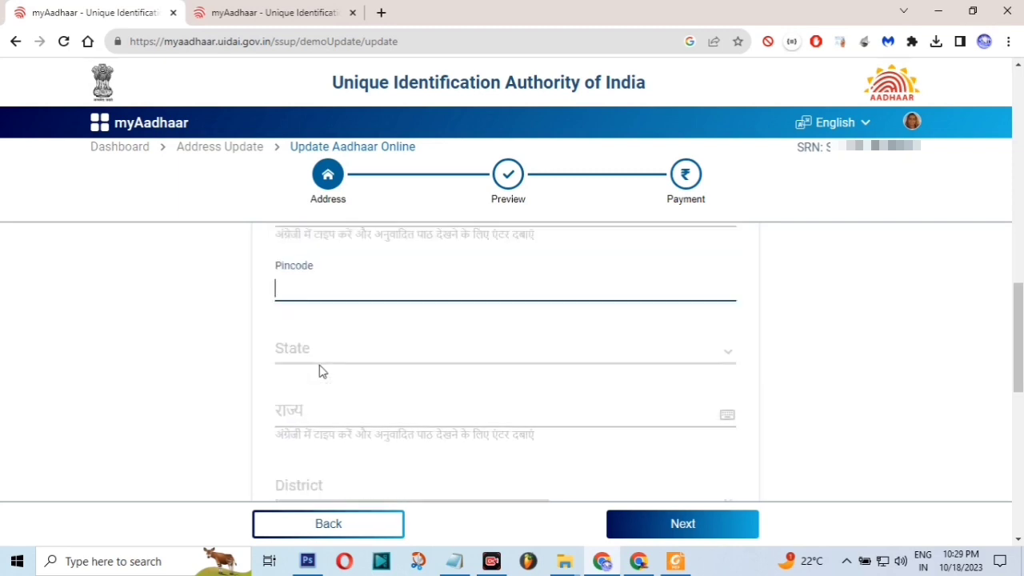
pyautogui.scroll(-2, 320, 370)
pyautogui.scroll(-2, 325, 397)
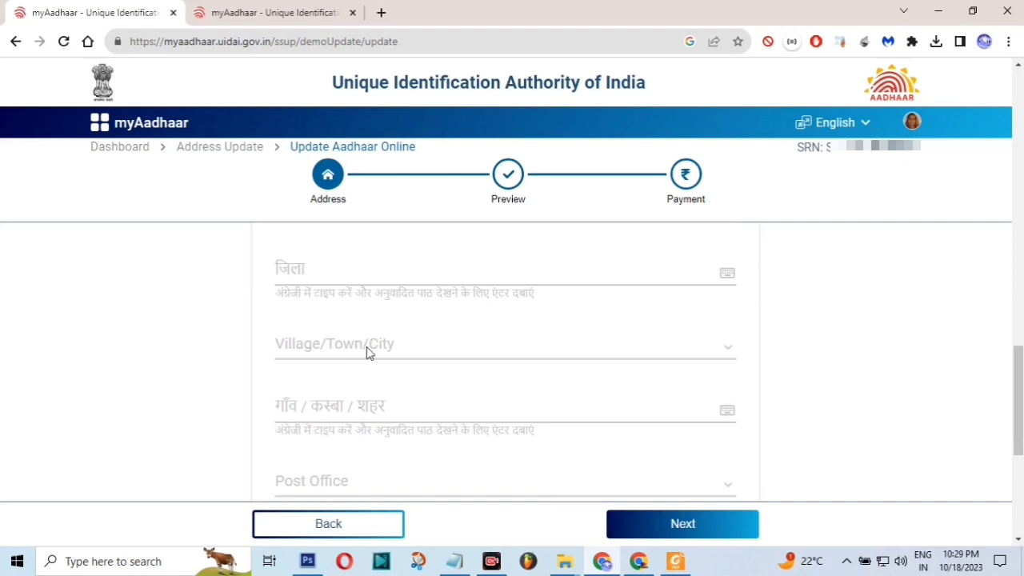
pyautogui.scroll(-2, 357, 352)
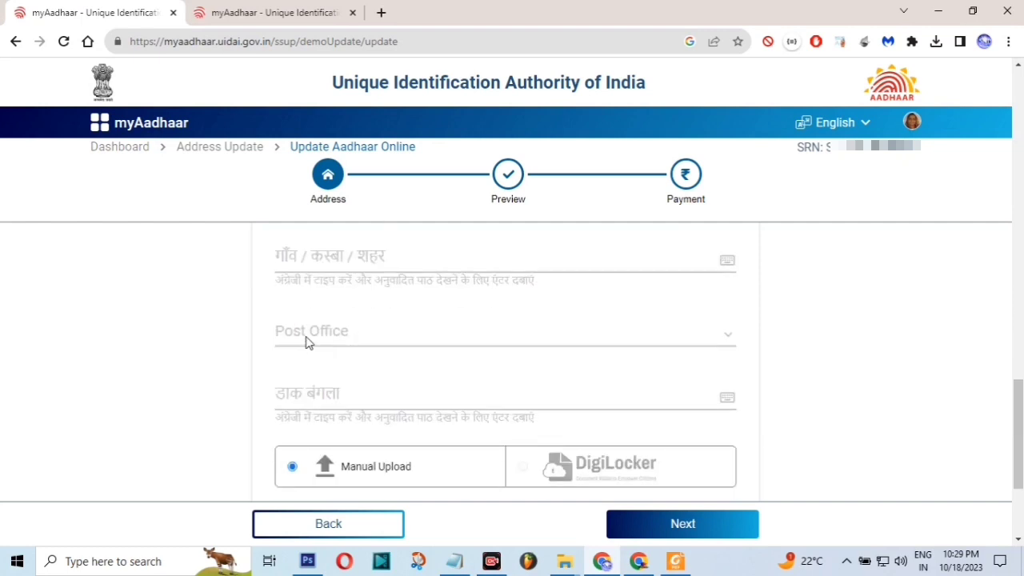
pyautogui.scroll(-1, 308, 343)
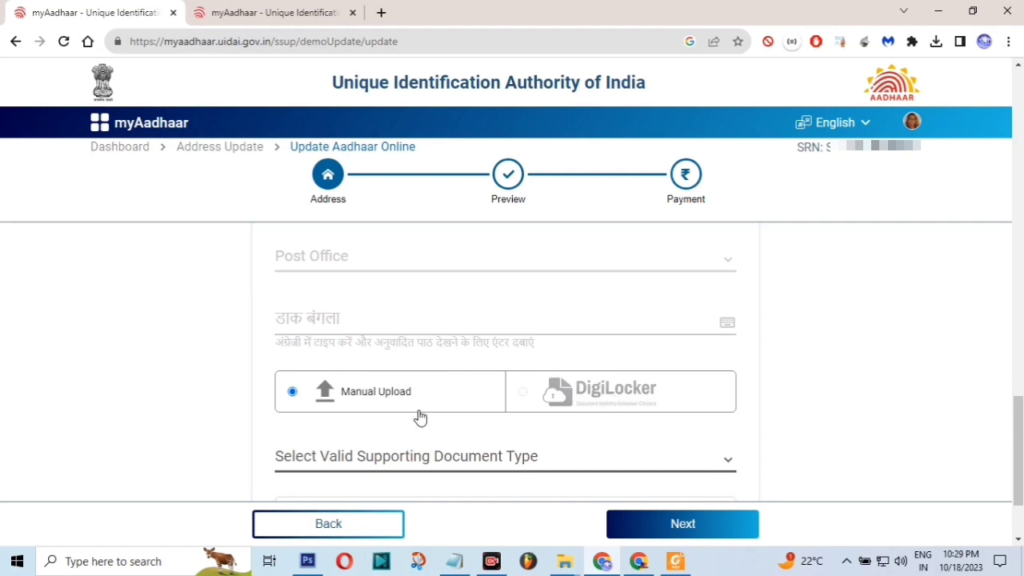
pyautogui.scroll(-2, 416, 396)
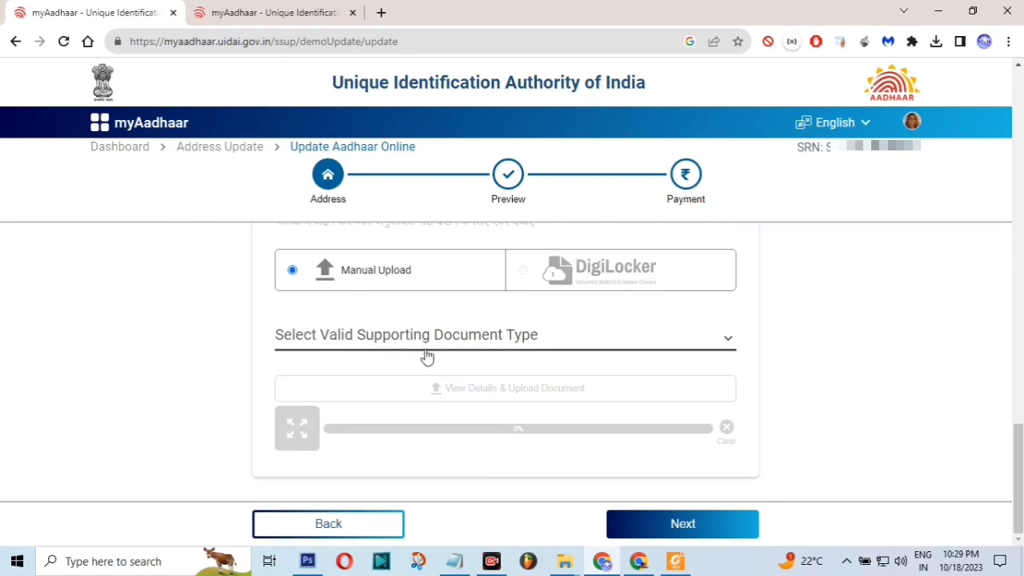
# Step: Examine the document types accepted as valid supporting proof for the address update
pyautogui.click(400, 344)
pyautogui.scroll(1, 400, 320)
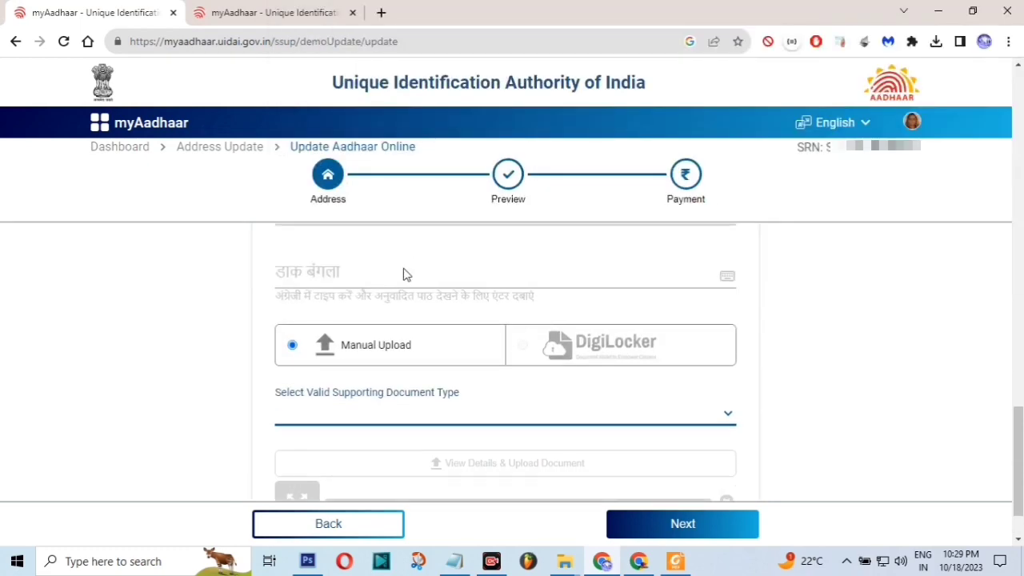
pyautogui.click(390, 410)
pyautogui.scroll(-1, 404, 240)
pyautogui.scroll(-2, 411, 225)
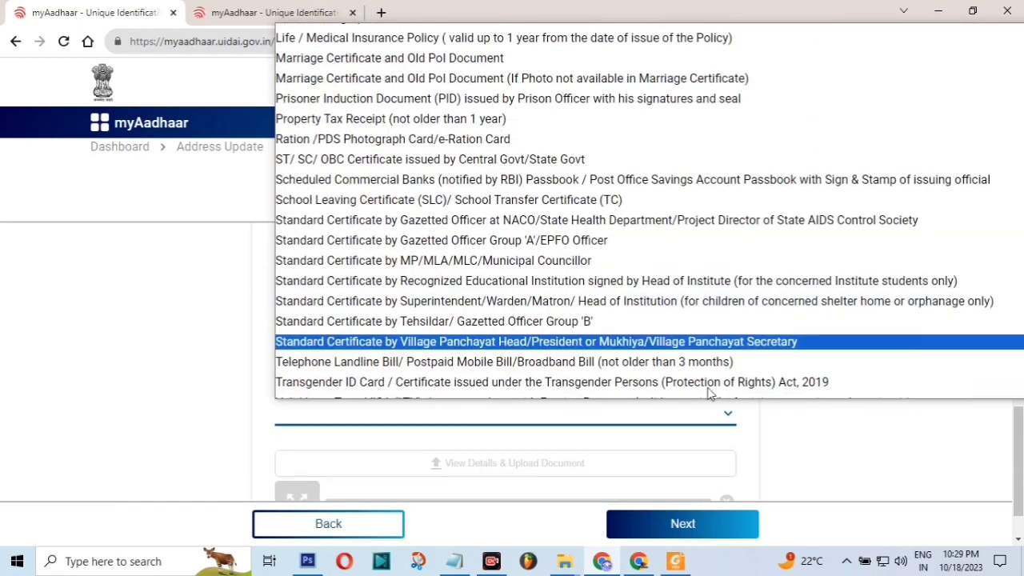
pyautogui.scroll(2, 552, 272)
pyautogui.scroll(1, 532, 236)
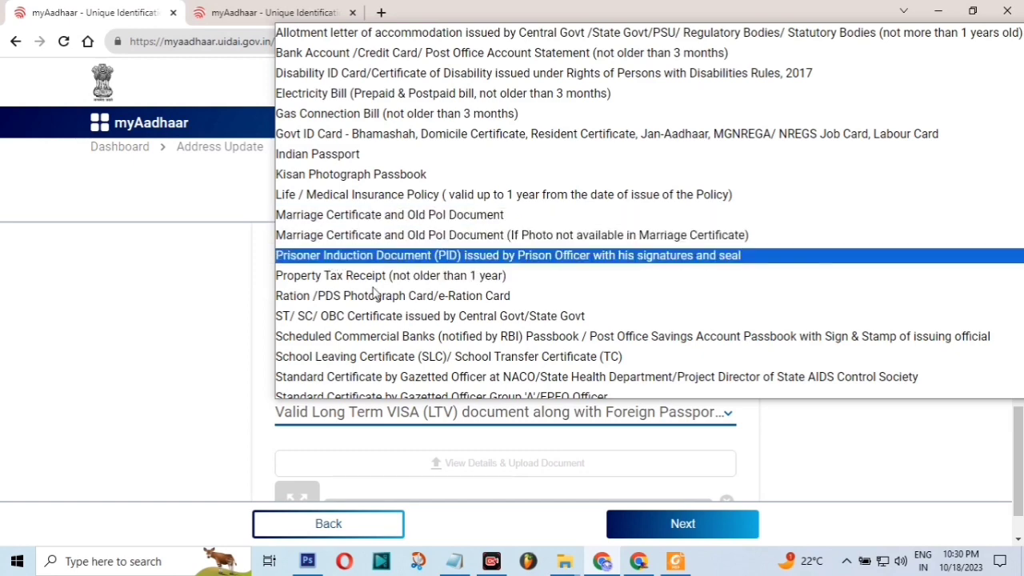
pyautogui.scroll(-1, 352, 272)
pyautogui.scroll(-3, 352, 272)
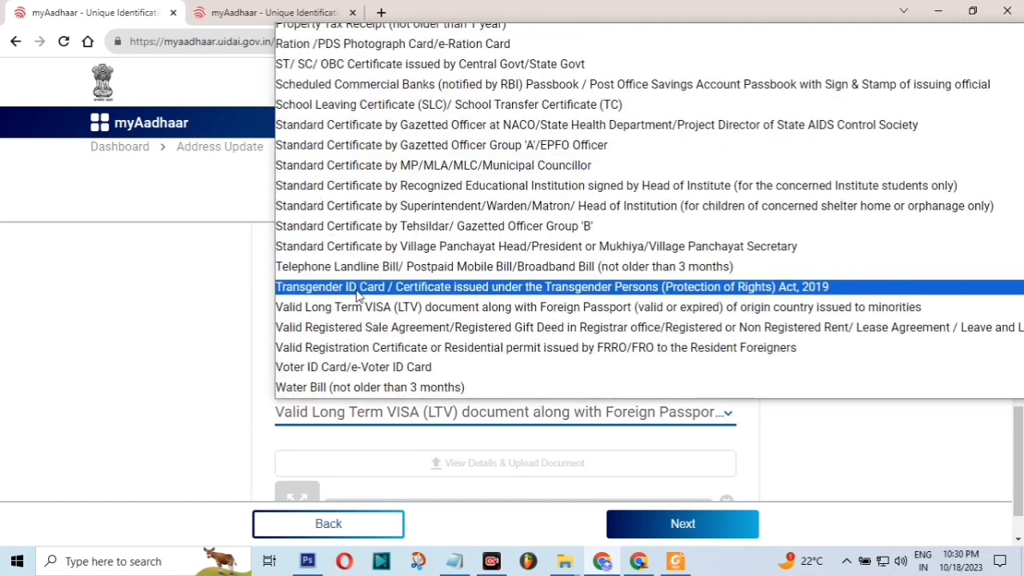
pyautogui.scroll(3, 361, 296)
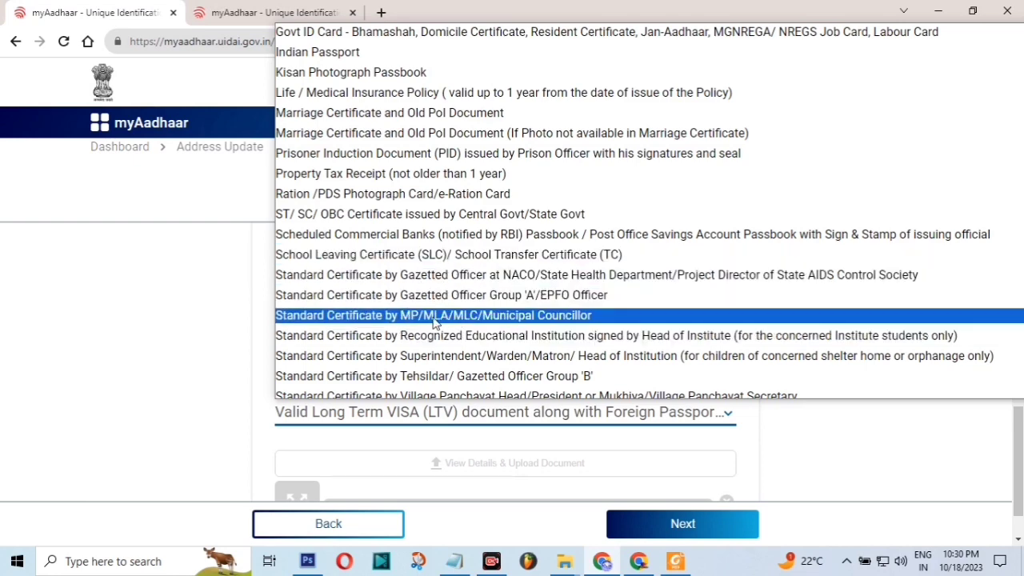
pyautogui.scroll(-2, 437, 320)
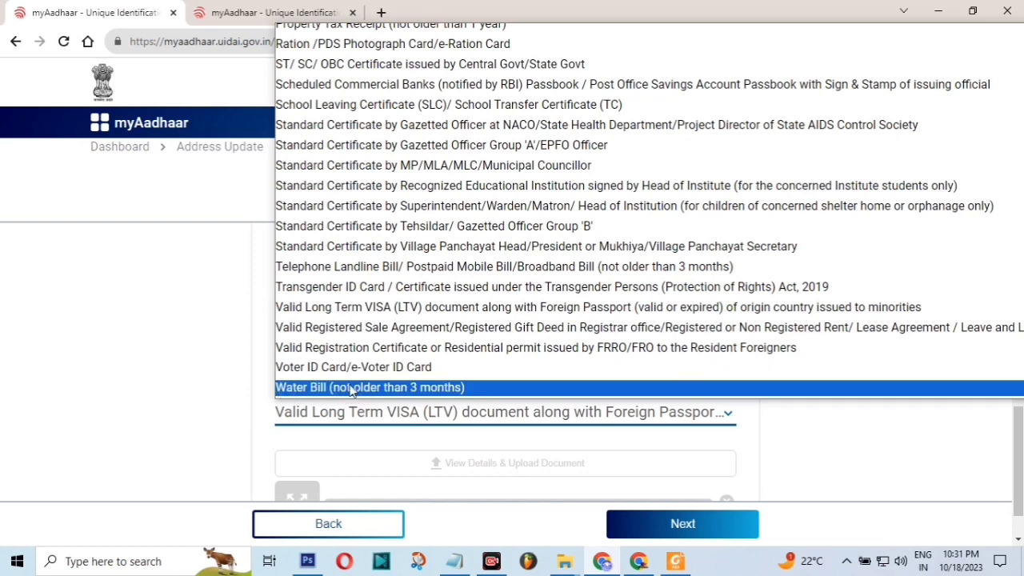
pyautogui.scroll(5, 307, 392)
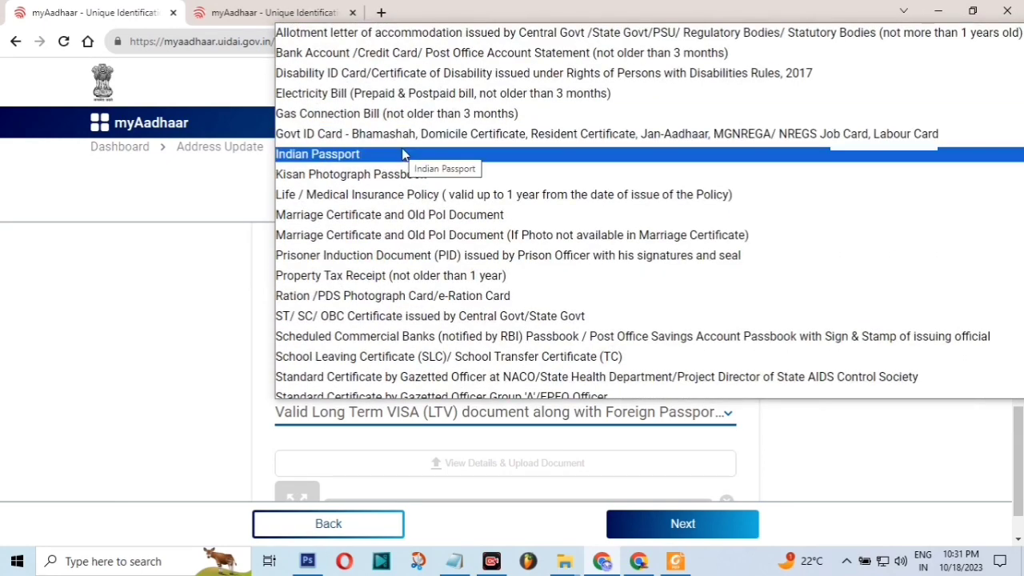
pyautogui.scroll(-5, 446, 166)
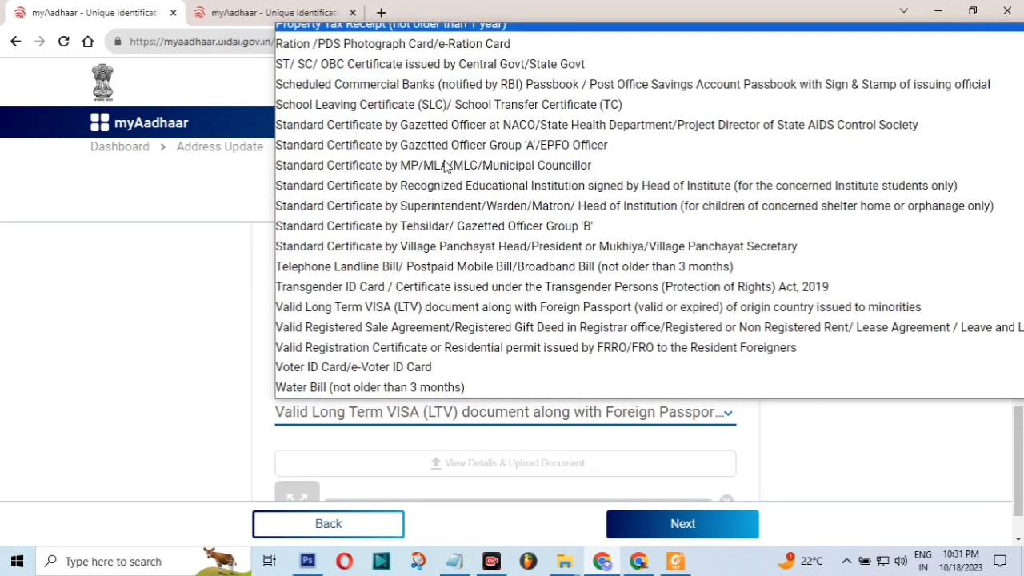
# Step: Set the supporting document type to Voter ID Card/e-Voter ID Card and acknowledge its document advisory
pyautogui.scroll(3, 446, 168)
pyautogui.scroll(-3, 449, 240)
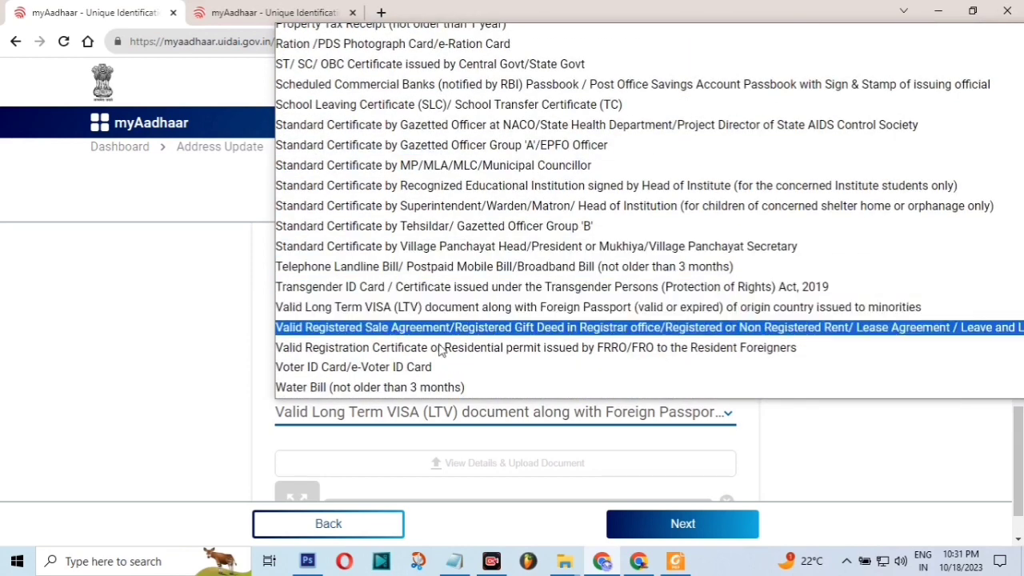
pyautogui.click(389, 367)
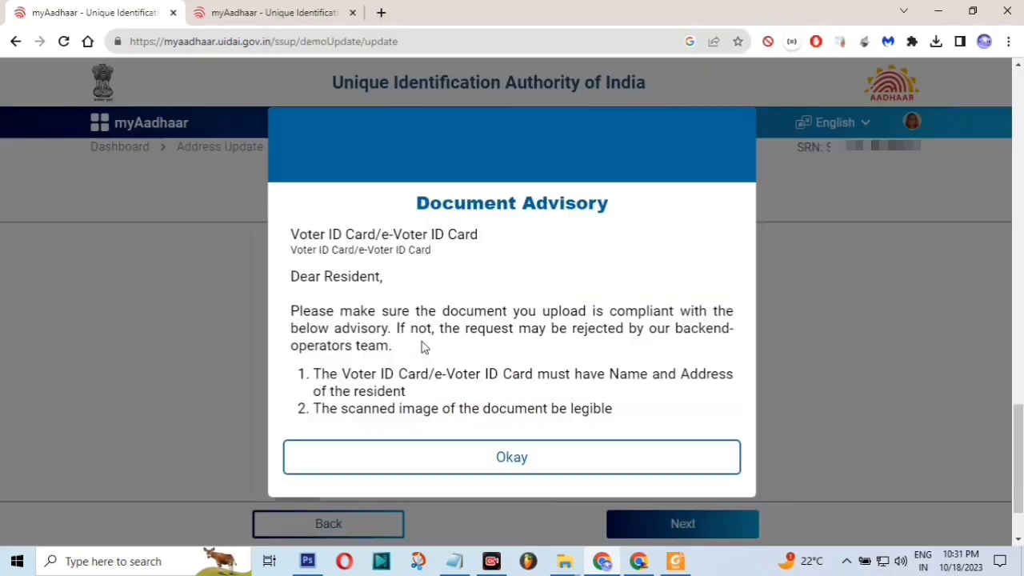
pyautogui.click(605, 456)
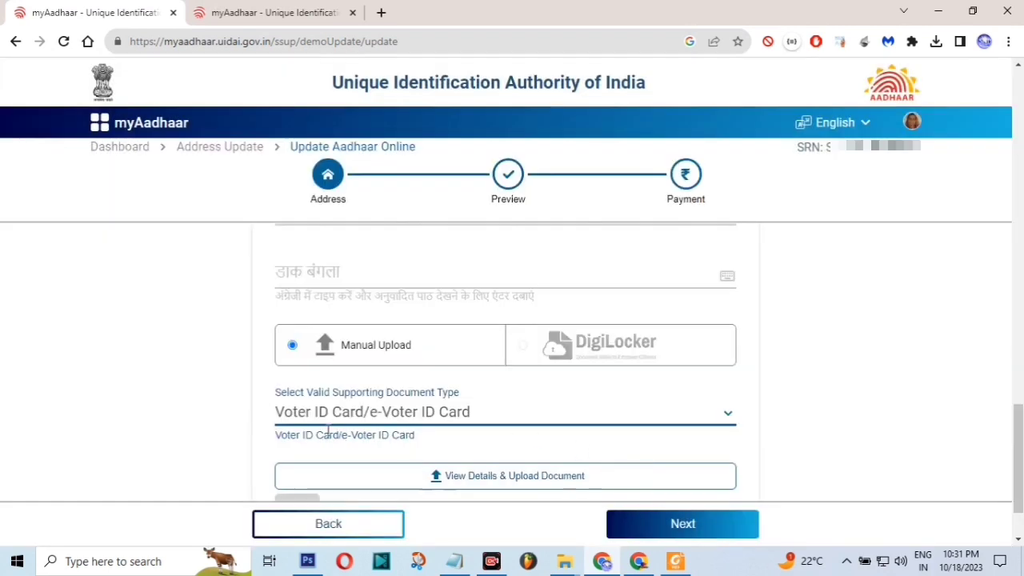
# Step: Start uploading the supporting document and continue past the valid address proof notice
pyautogui.scroll(-1, 424, 434)
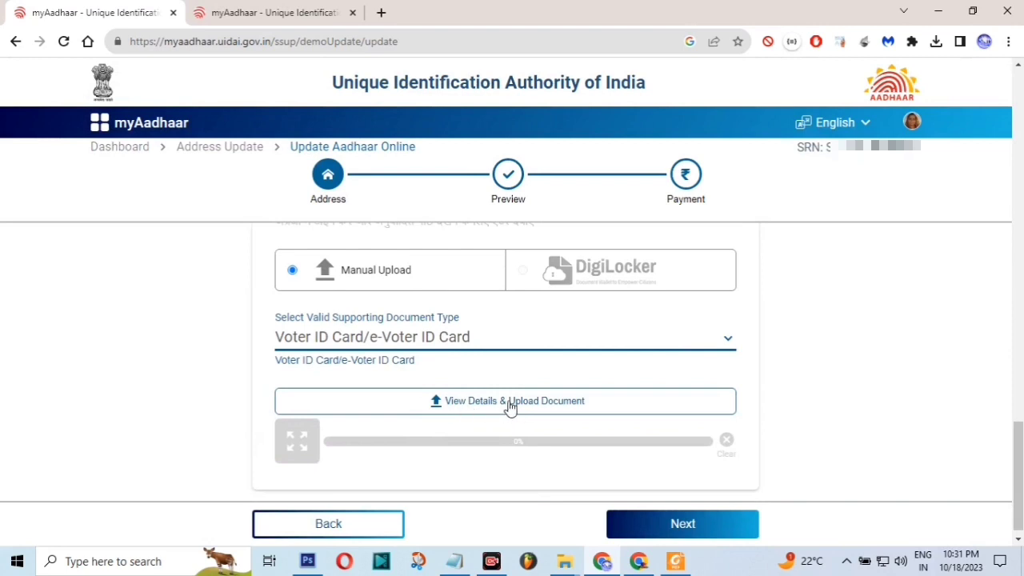
pyautogui.scroll(-1, 480, 409)
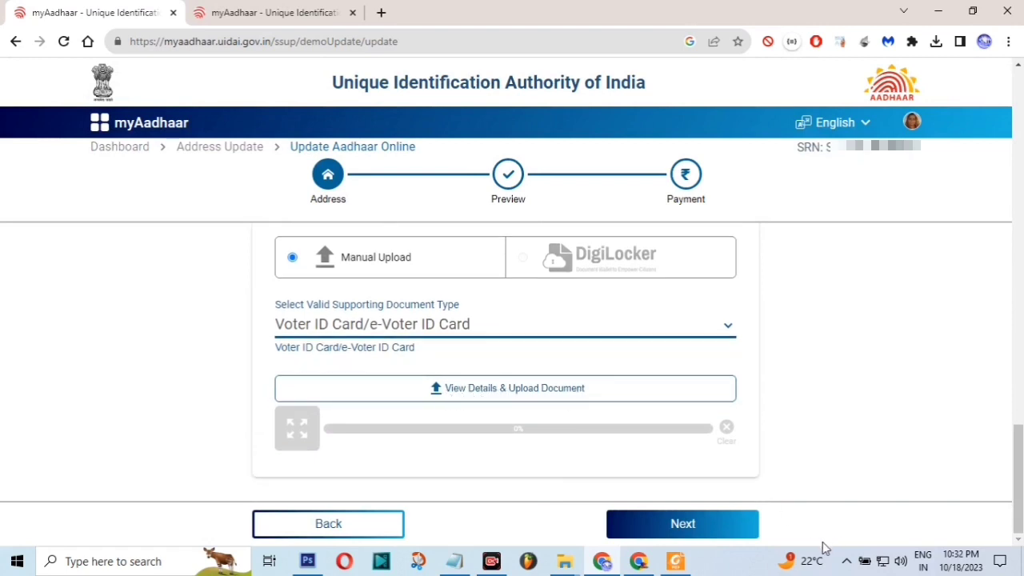
pyautogui.click(546, 396)
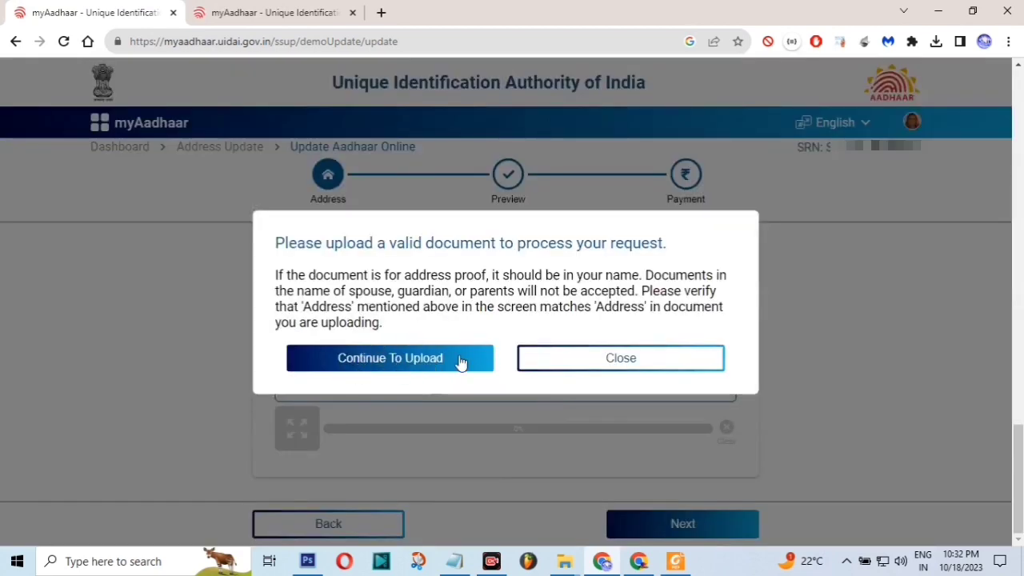
pyautogui.click(458, 366)
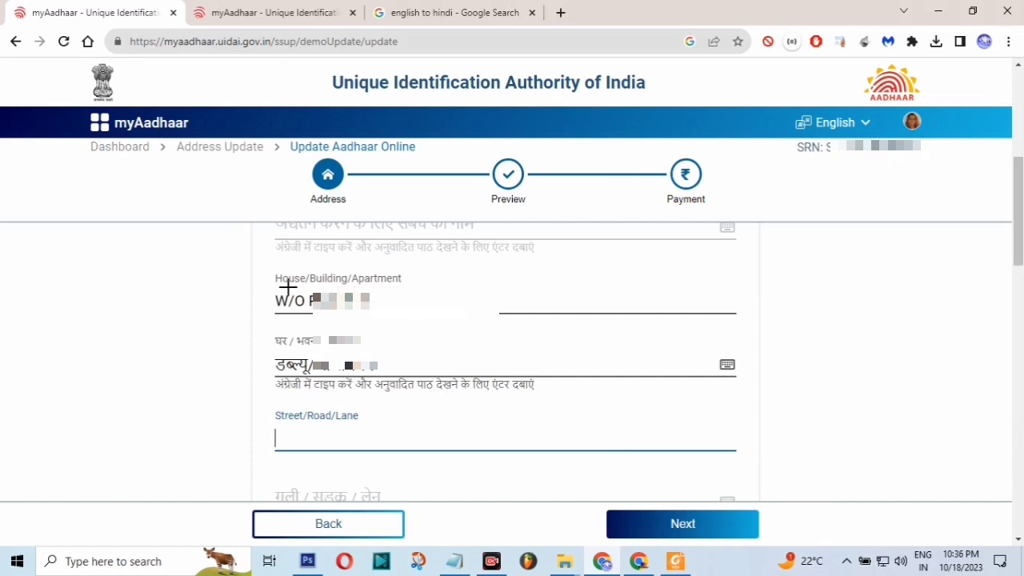
pyautogui.moveTo(267, 270); pyautogui.dragTo(403, 313)
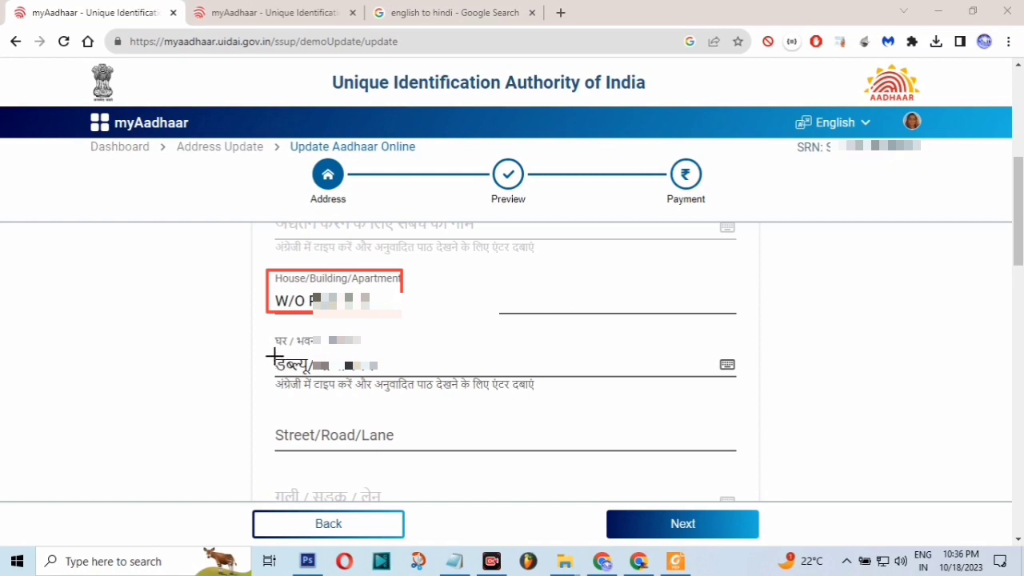
pyautogui.moveTo(274, 356); pyautogui.dragTo(311, 372)
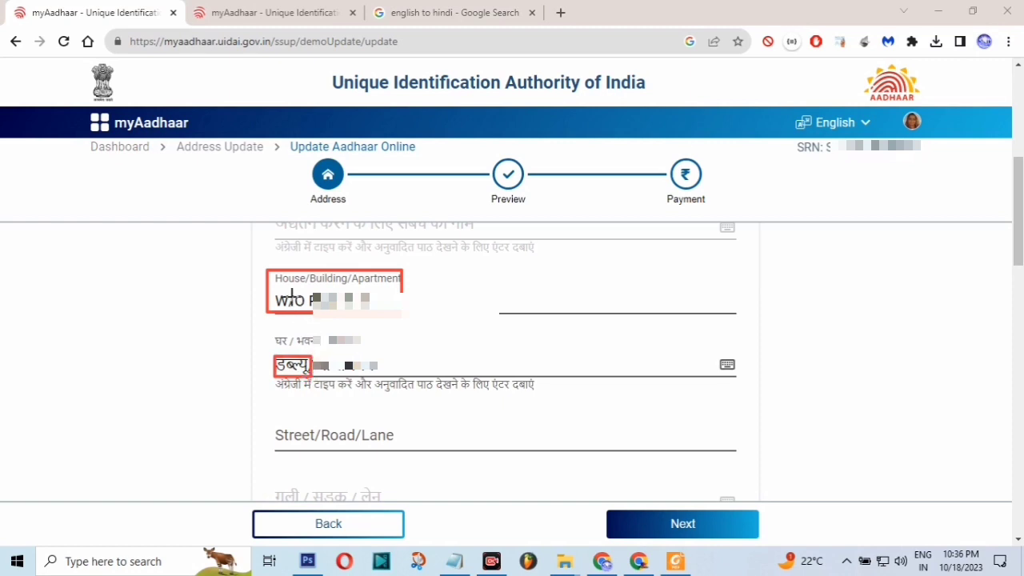
pyautogui.moveTo(291, 290); pyautogui.dragTo(302, 310)
pyautogui.moveTo(312, 353); pyautogui.dragTo(335, 376)
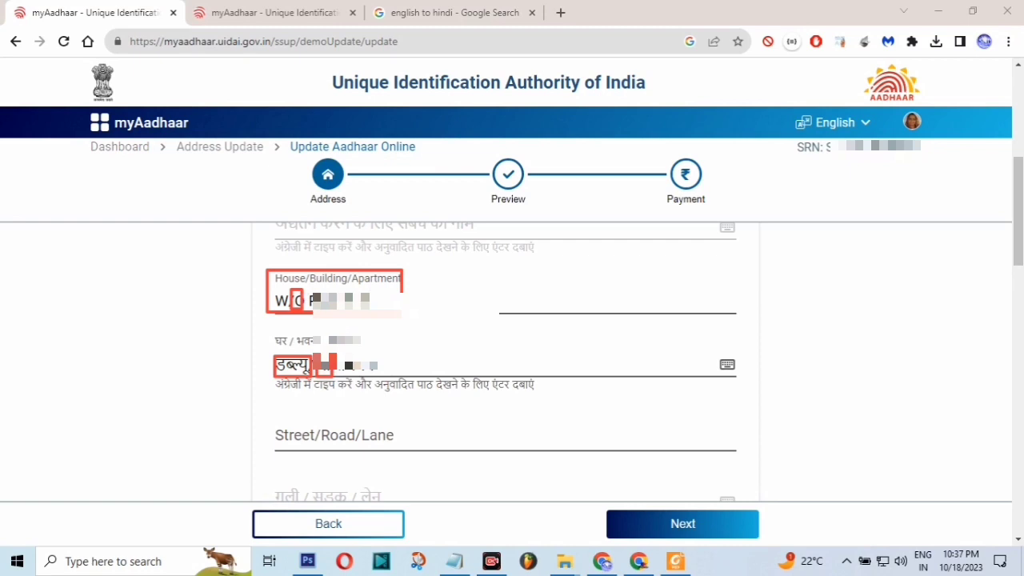
# Step: Continue from the completed address form with its uploaded Voter ID document to the preview of the update
pyautogui.press('Escape')
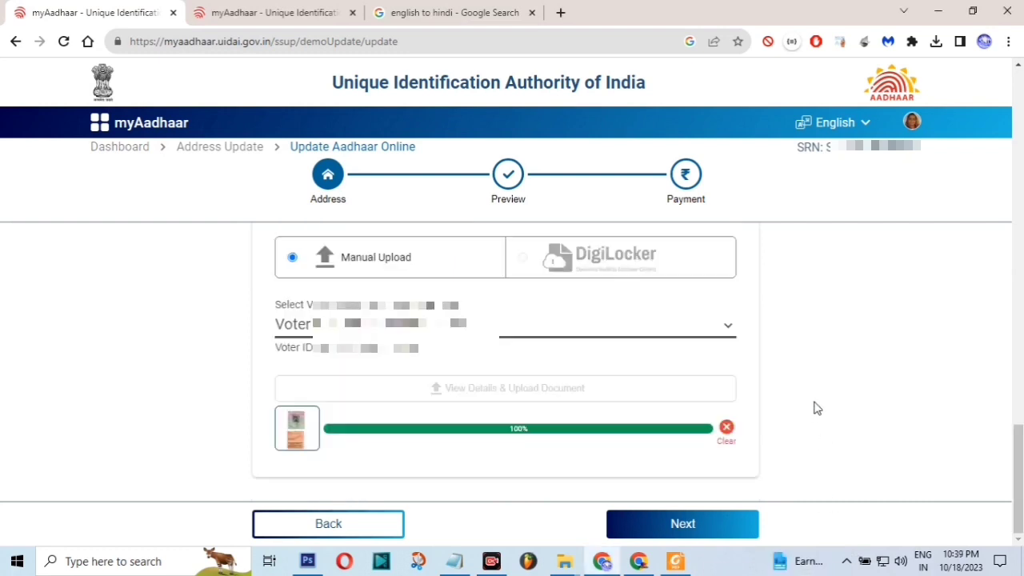
pyautogui.click(717, 528)
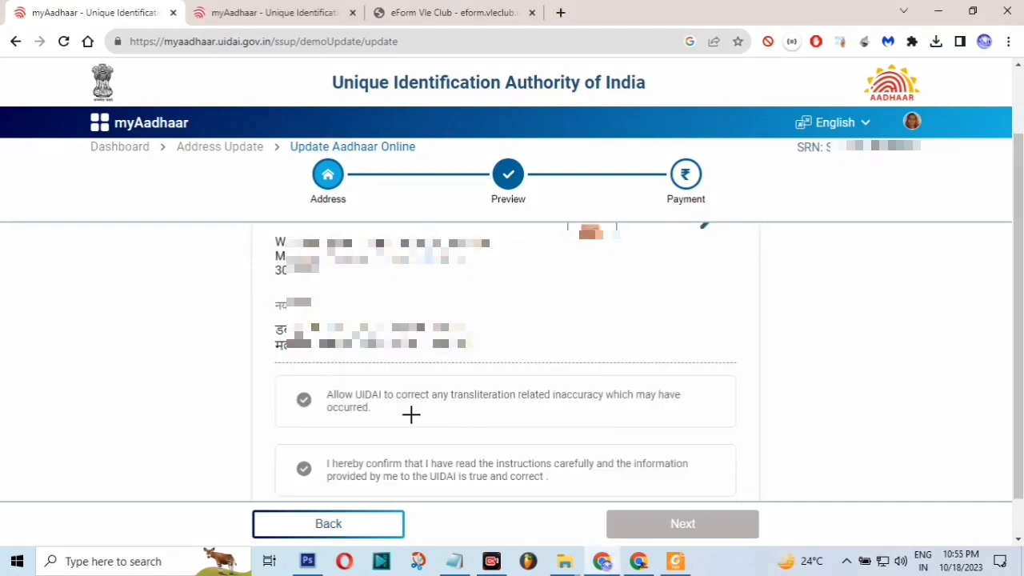
# Step: Accept the transliteration correction and true-information declarations on the address preview, and proceed to payment
pyautogui.moveTo(397, 293)
pyautogui.mouseDown()
pyautogui.moveTo(324, 386)
pyautogui.moveTo(367, 404)
pyautogui.moveTo(322, 454)
pyautogui.mouseUp()
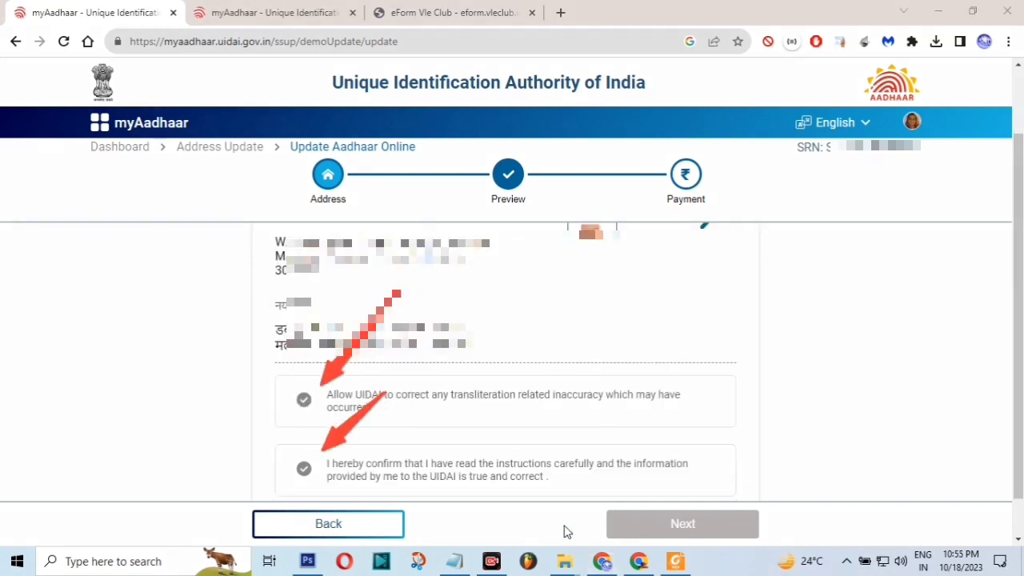
pyautogui.press('Escape')
pyautogui.click(313, 470)
pyautogui.click(305, 403)
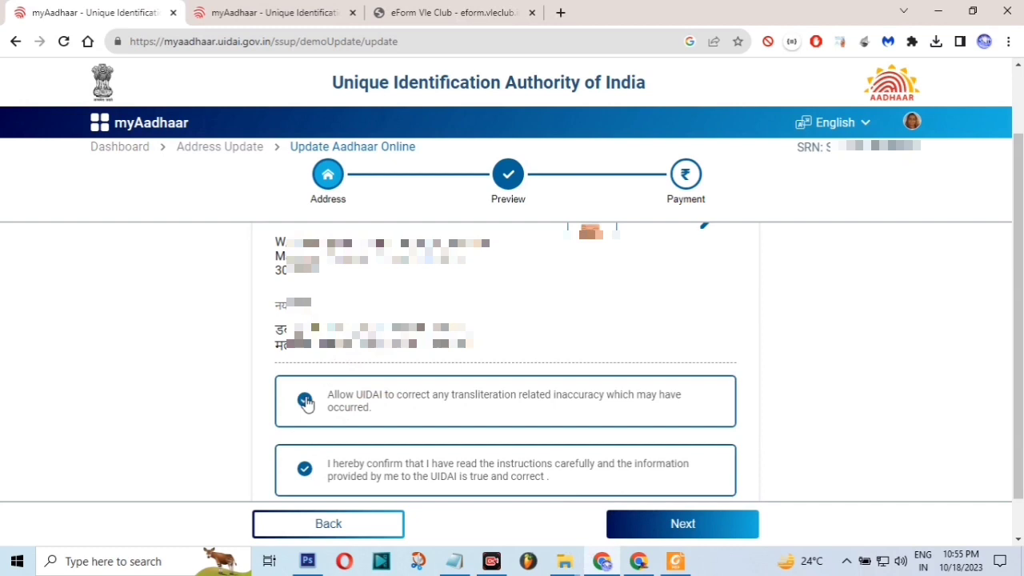
pyautogui.click(677, 523)
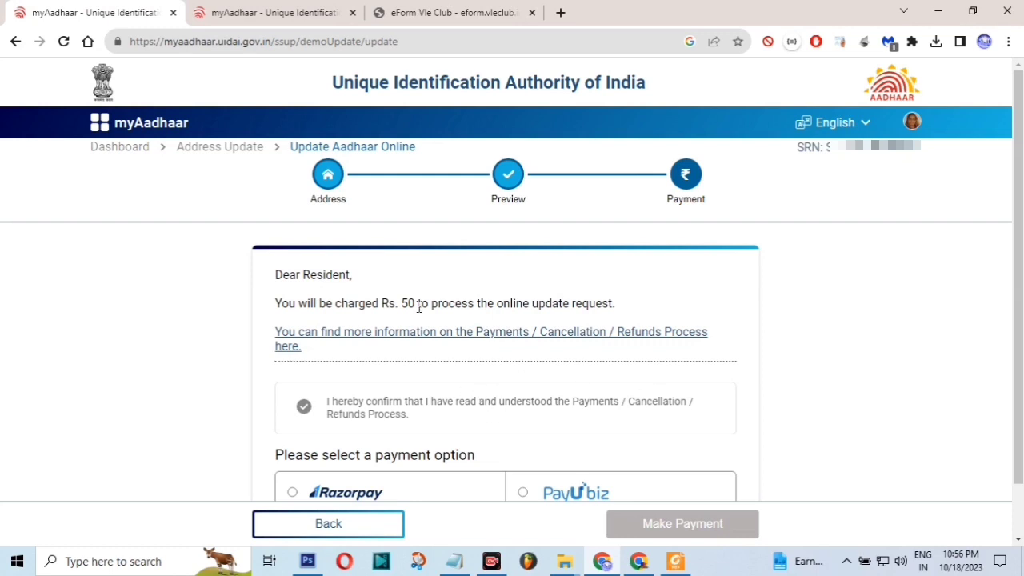
# Step: Confirm the Payments / Cancellation / Refunds Process declaration and start the Rs. 50 payment with Razorpay
pyautogui.moveTo(403, 303)
pyautogui.mouseDown()
pyautogui.moveTo(419, 304)
pyautogui.moveTo(389, 304)
pyautogui.mouseUp()
pyautogui.scroll(-1, 404, 303)
pyautogui.click(305, 349)
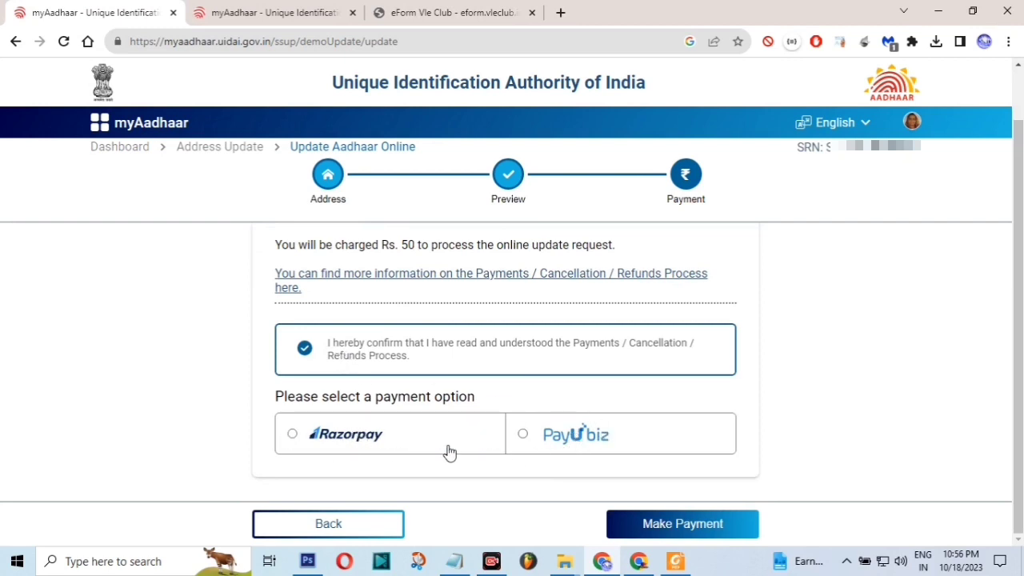
pyautogui.click(314, 441)
pyautogui.click(681, 526)
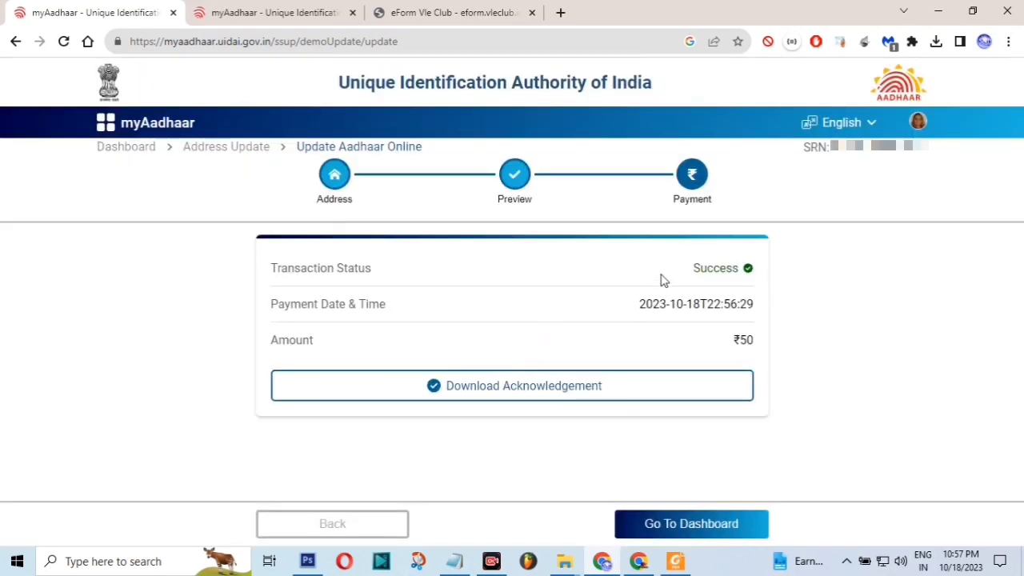
# Step: Download the acknowledgement for the address update payment and locate the request's SRN
pyautogui.moveTo(694, 268); pyautogui.dragTo(736, 267)
pyautogui.click(736, 268)
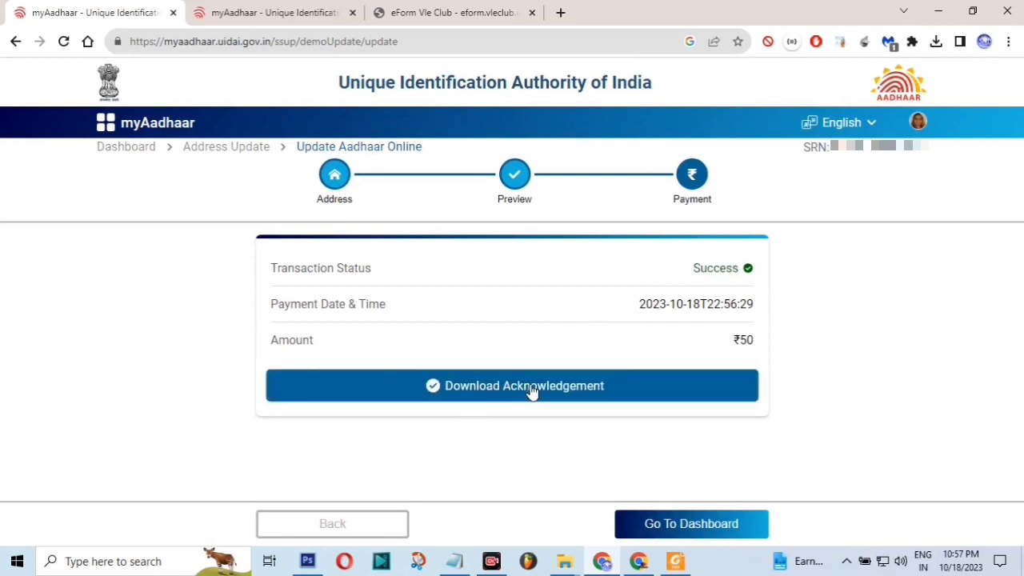
pyautogui.click(617, 392)
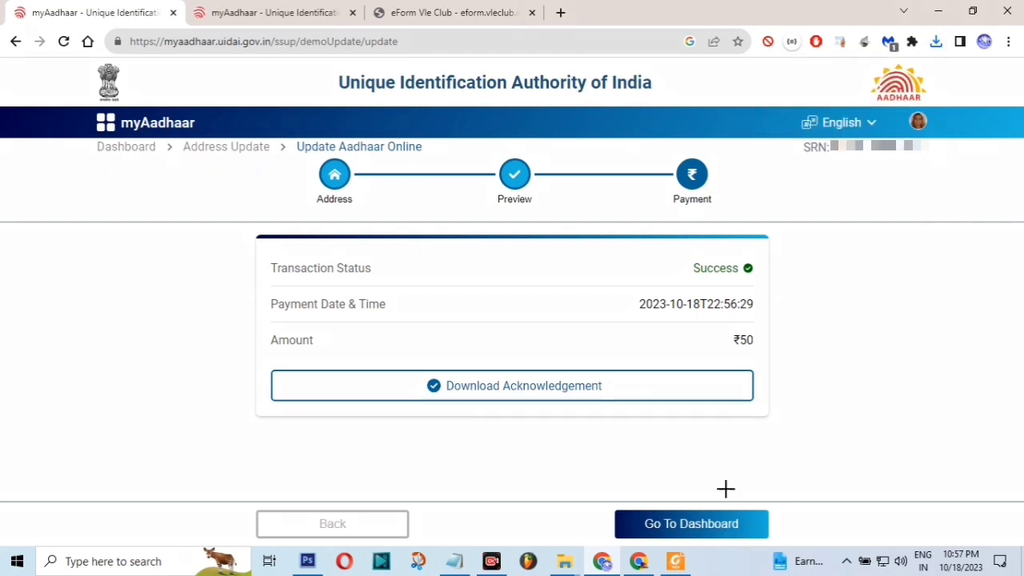
pyautogui.moveTo(805, 364); pyautogui.dragTo(851, 164)
pyautogui.doubleClick(852, 146)
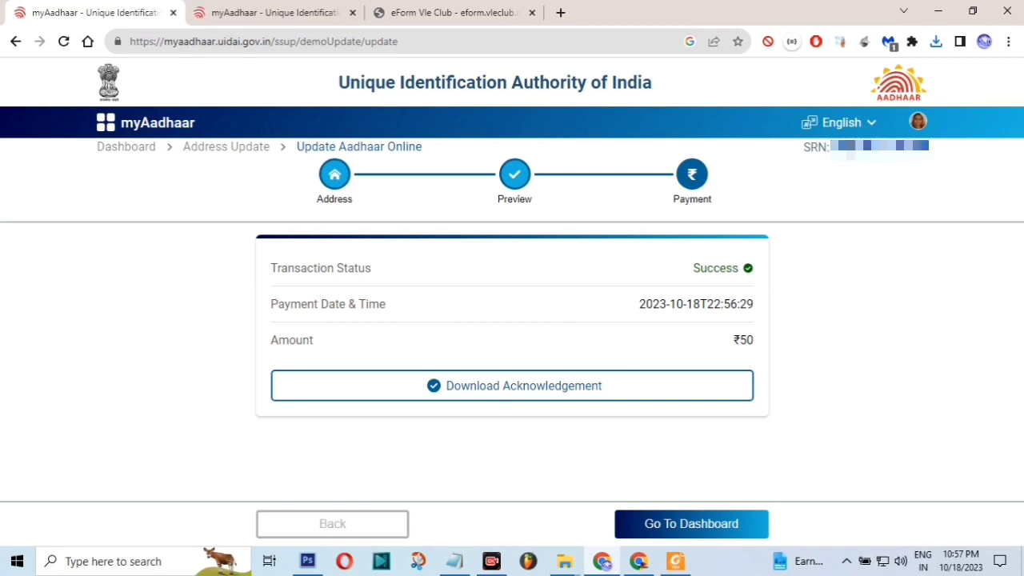
# Step: Return to the dashboard and expand the status details of the Aadhaar Update request
pyautogui.click(674, 529)
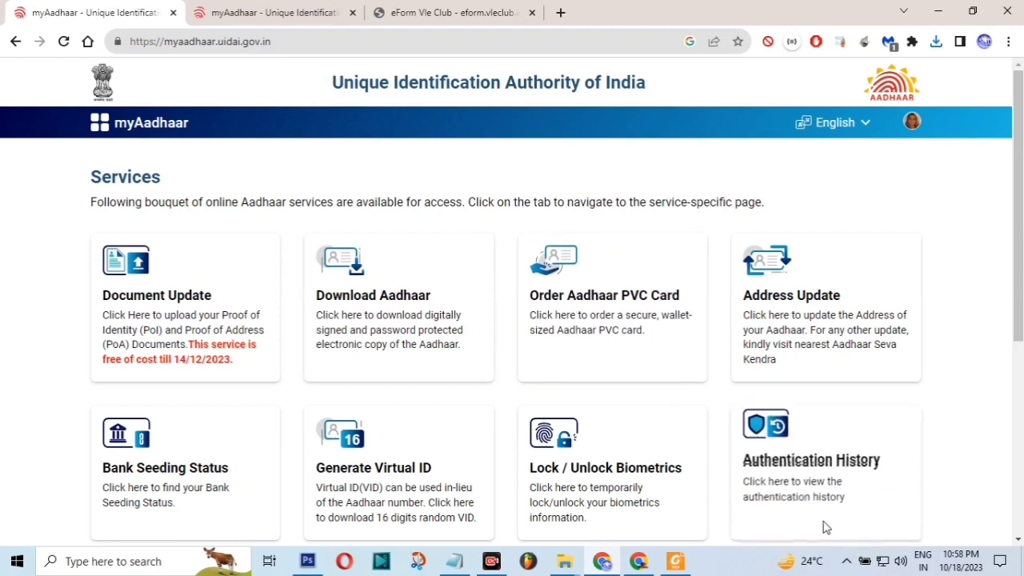
pyautogui.scroll(-4, 821, 525)
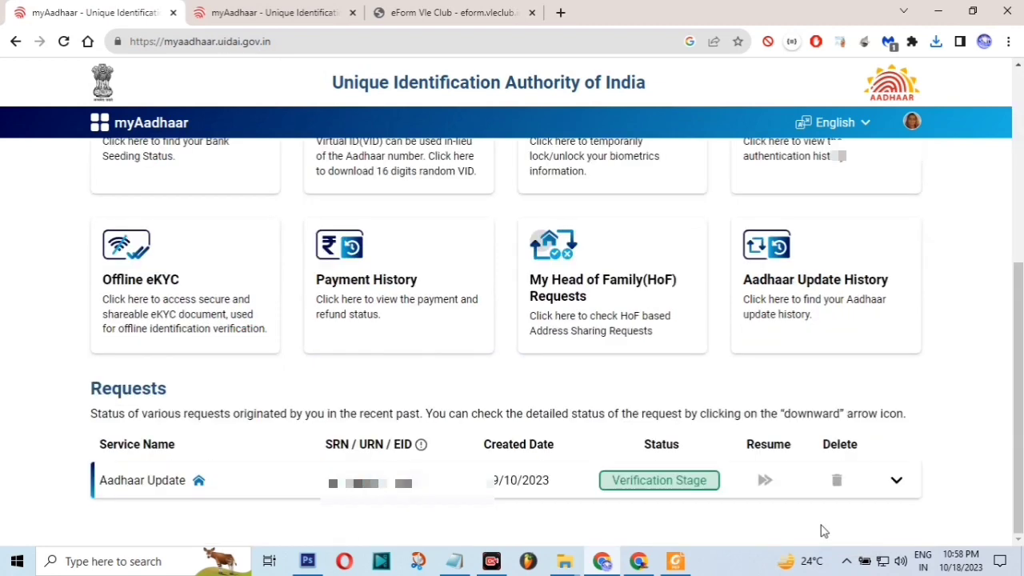
pyautogui.click(666, 488)
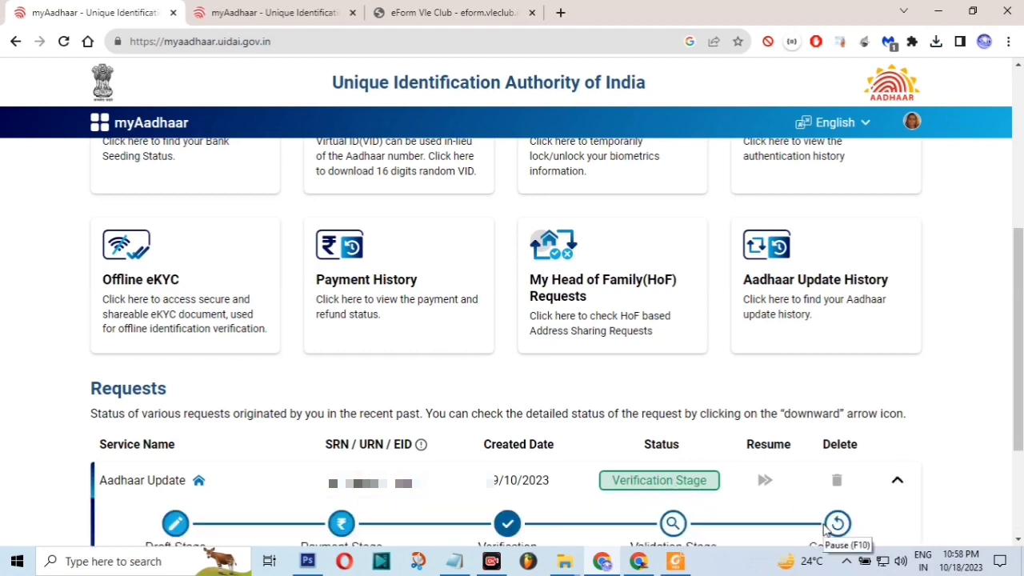
# Step: Examine the Aadhaar Update request's progress through the Draft, Payment, Verification, Validation and Completed stages
pyautogui.scroll(-2, 828, 532)
pyautogui.moveTo(142, 407); pyautogui.dragTo(203, 402)
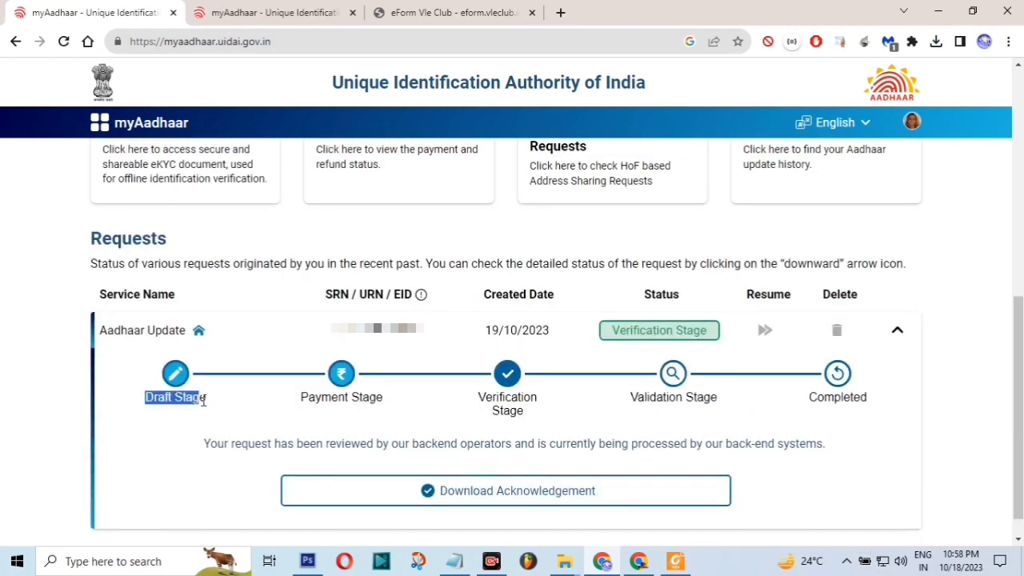
pyautogui.moveTo(309, 398); pyautogui.dragTo(373, 400)
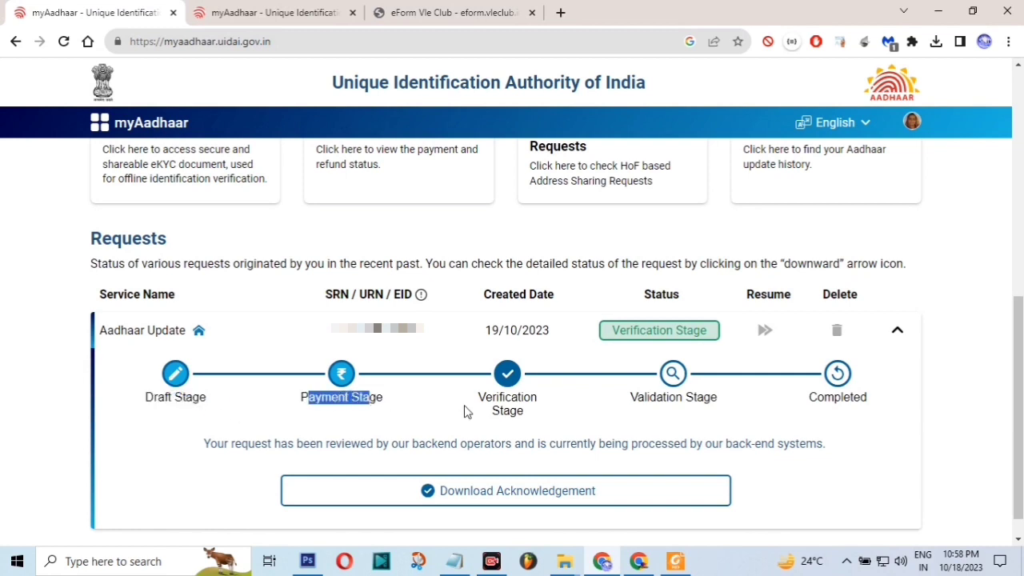
pyautogui.moveTo(481, 399); pyautogui.dragTo(526, 424)
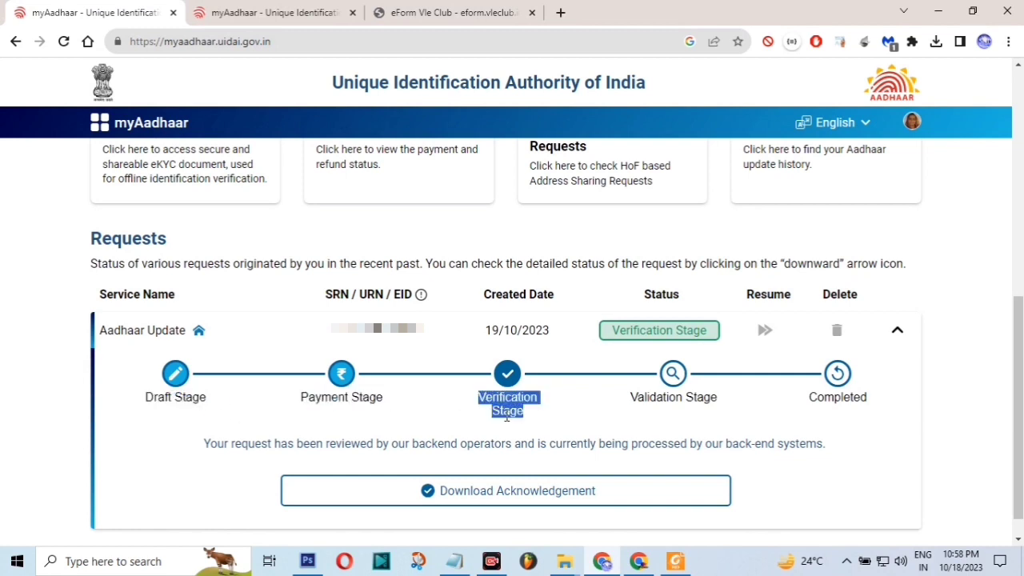
pyautogui.moveTo(159, 398); pyautogui.dragTo(384, 397)
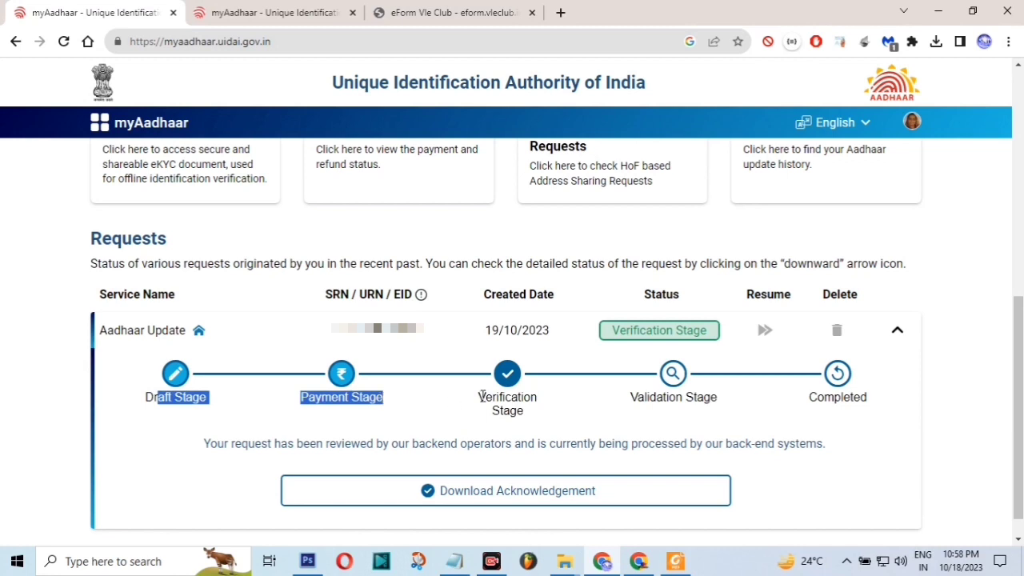
pyautogui.moveTo(479, 397); pyautogui.dragTo(521, 416)
pyautogui.click(525, 418)
pyautogui.tripleClick(502, 409)
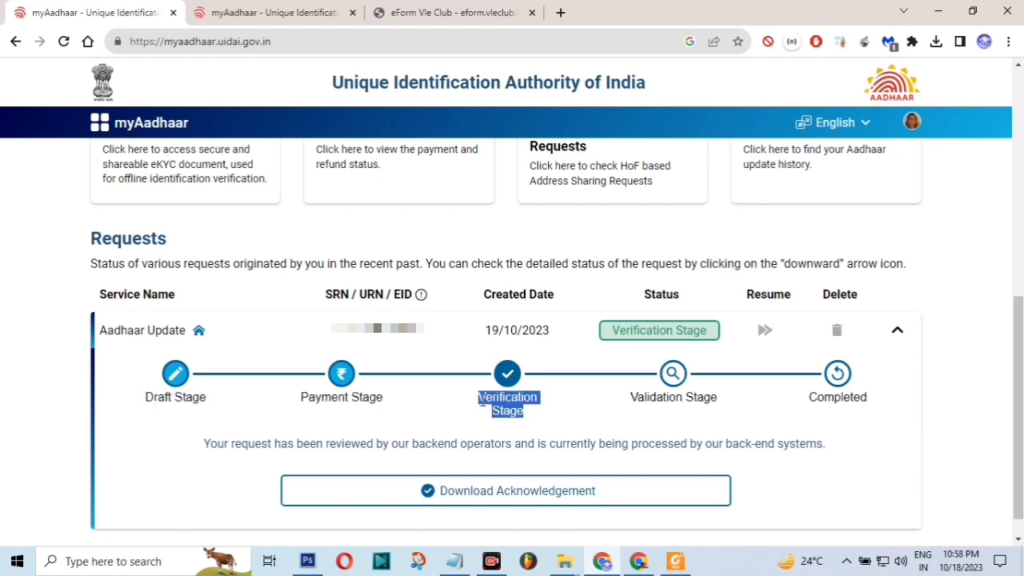
pyautogui.moveTo(645, 397); pyautogui.dragTo(711, 404)
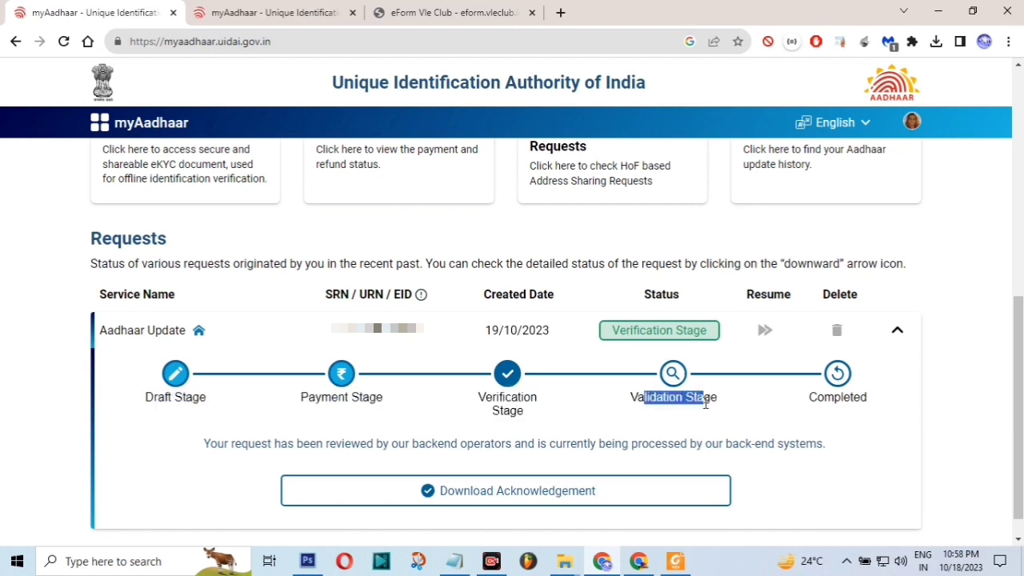
pyautogui.click(810, 400)
pyautogui.doubleClick(853, 399)
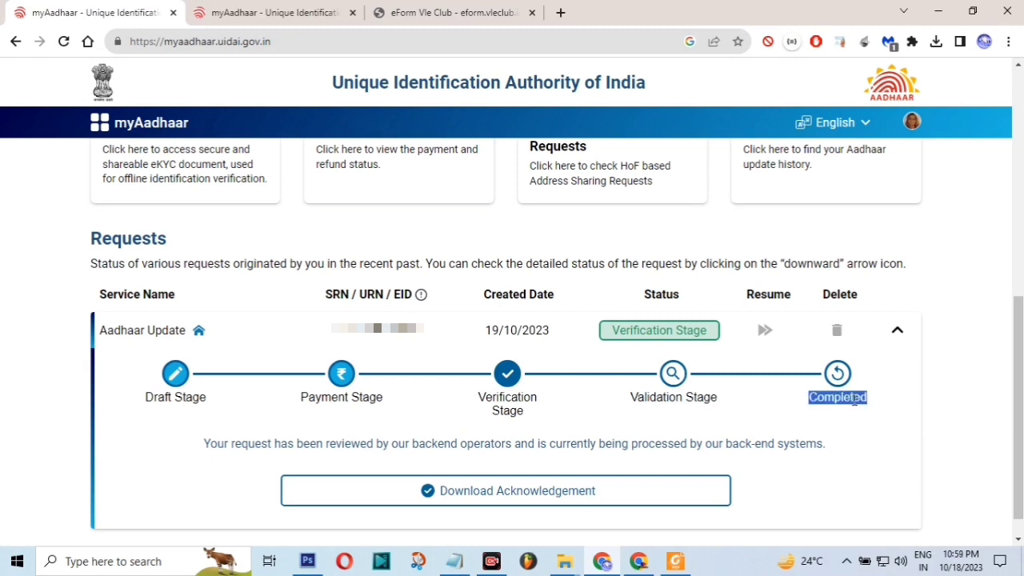